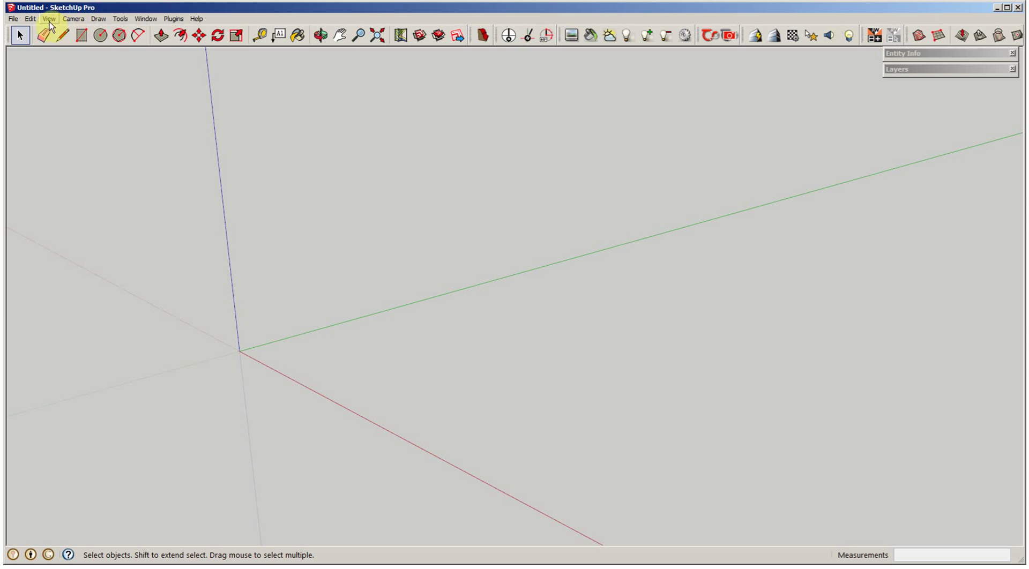
- Open the File menu in the empty, untitled model
left_click(15, 20)
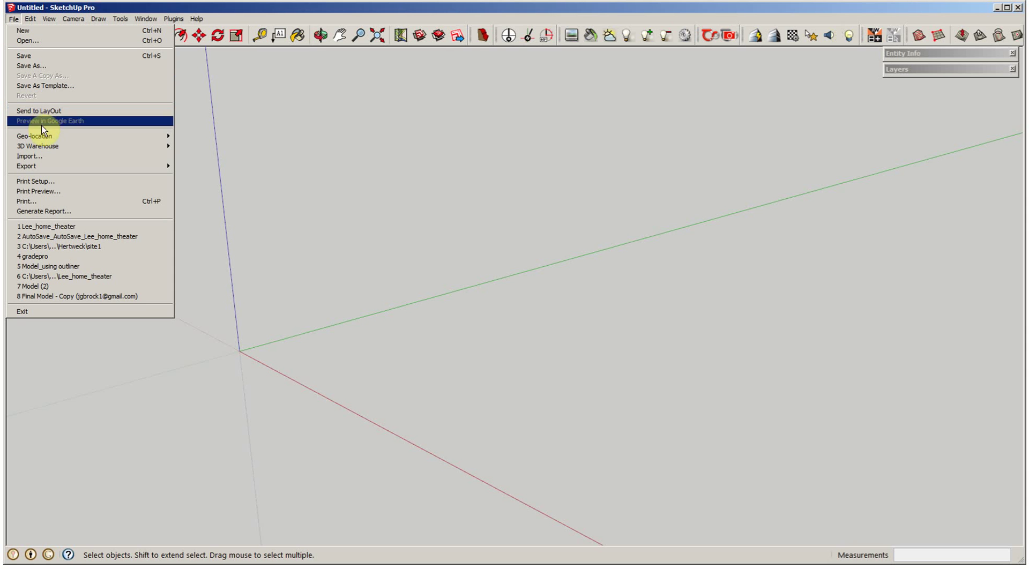
- Add a geo-location, frame the lakeside lot in a resized region, and grab the snapshot
mouse_move(103, 139)
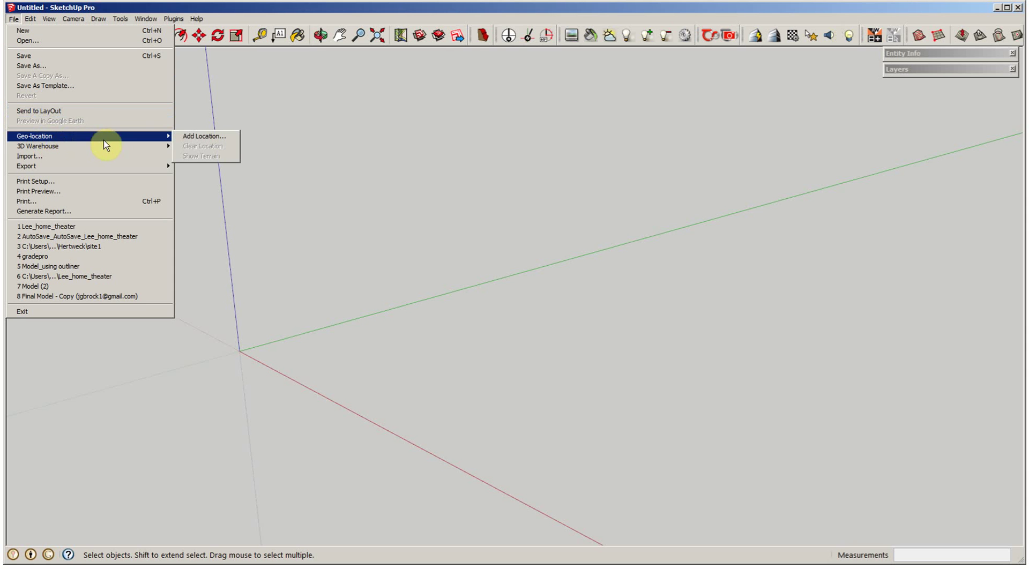
left_click(184, 137)
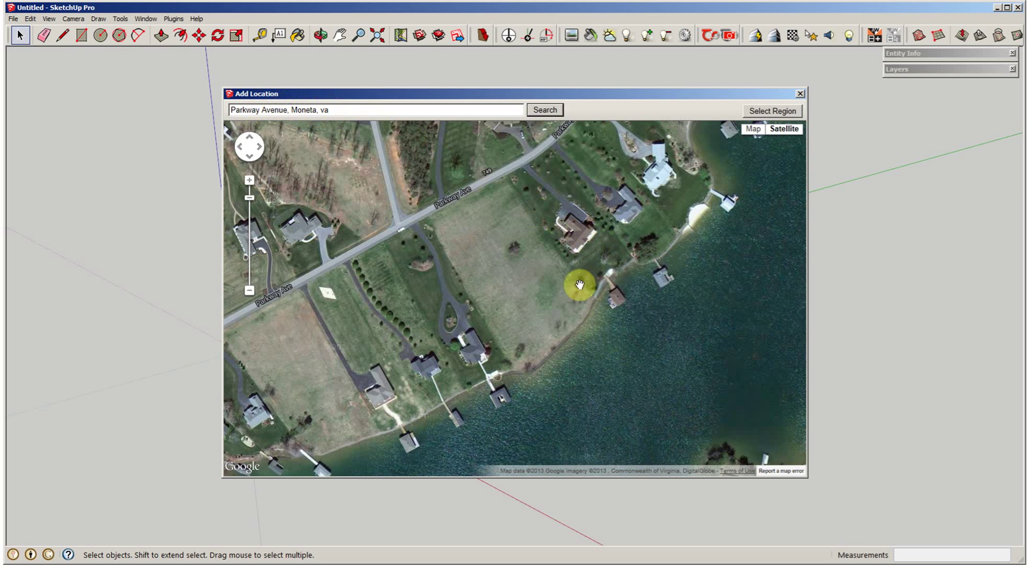
left_click_drag(542, 294, 531, 319)
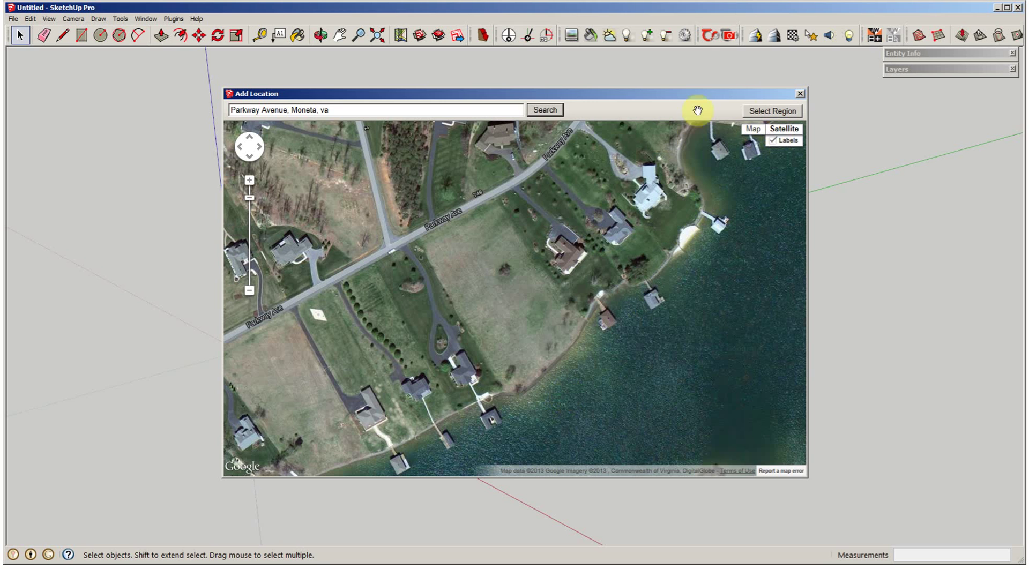
left_click(764, 111)
left_click_drag(255, 154, 397, 196)
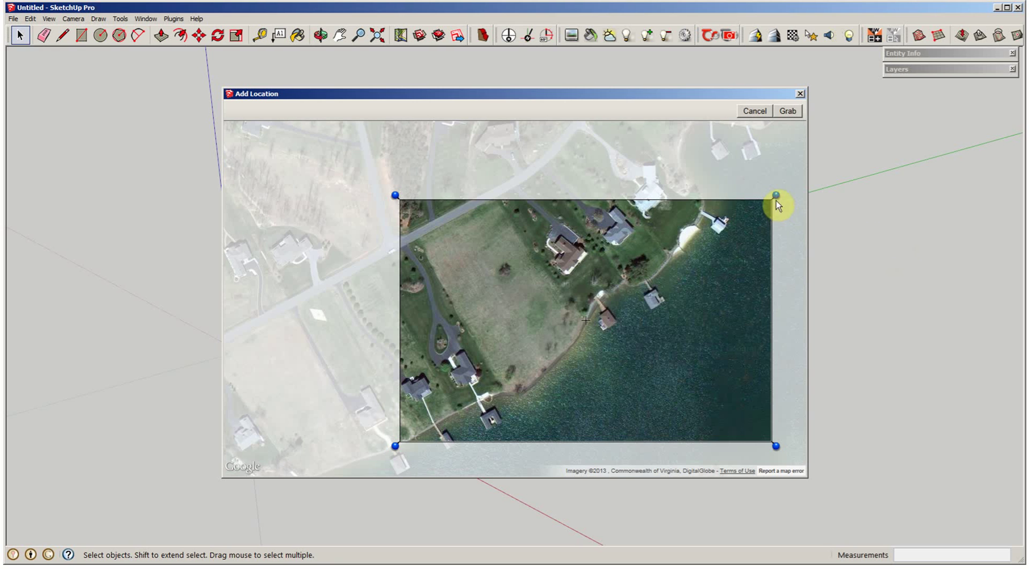
left_click_drag(777, 200, 602, 181)
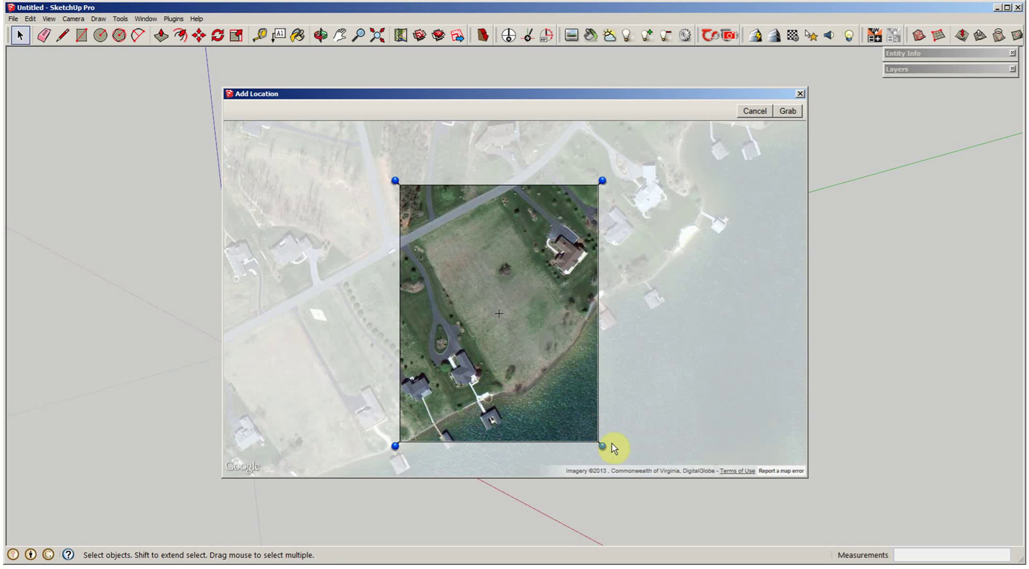
left_click_drag(601, 449, 602, 421)
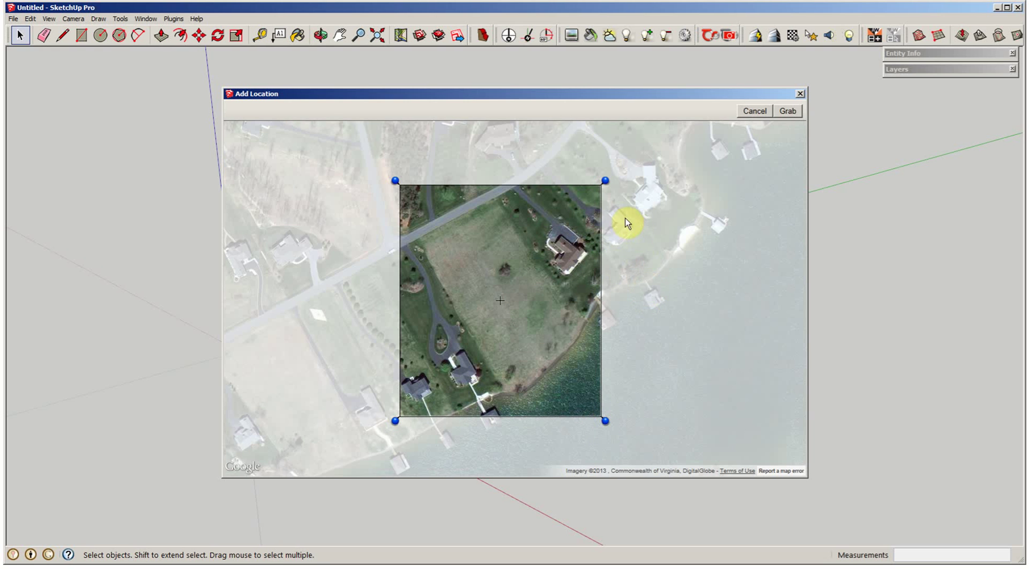
left_click(787, 112)
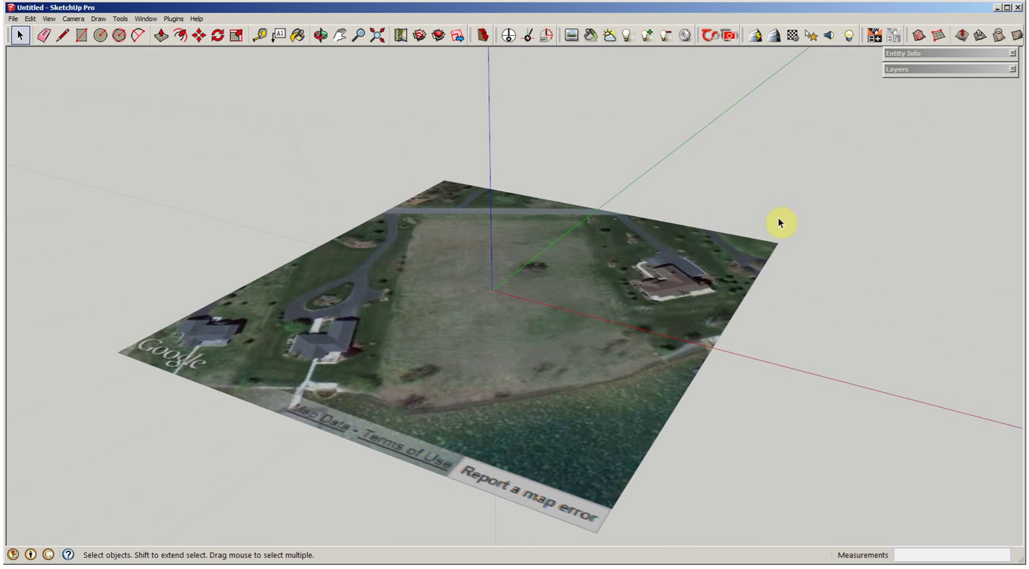
- Hide the Google Earth Snapshot layer and show the Google Earth Terrain layer
left_click(960, 71)
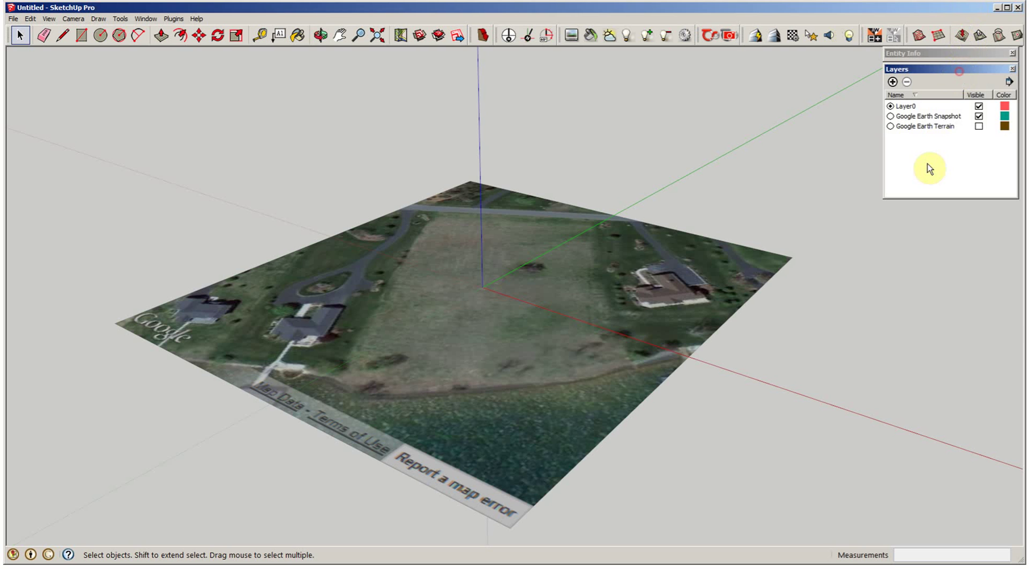
left_click(979, 116)
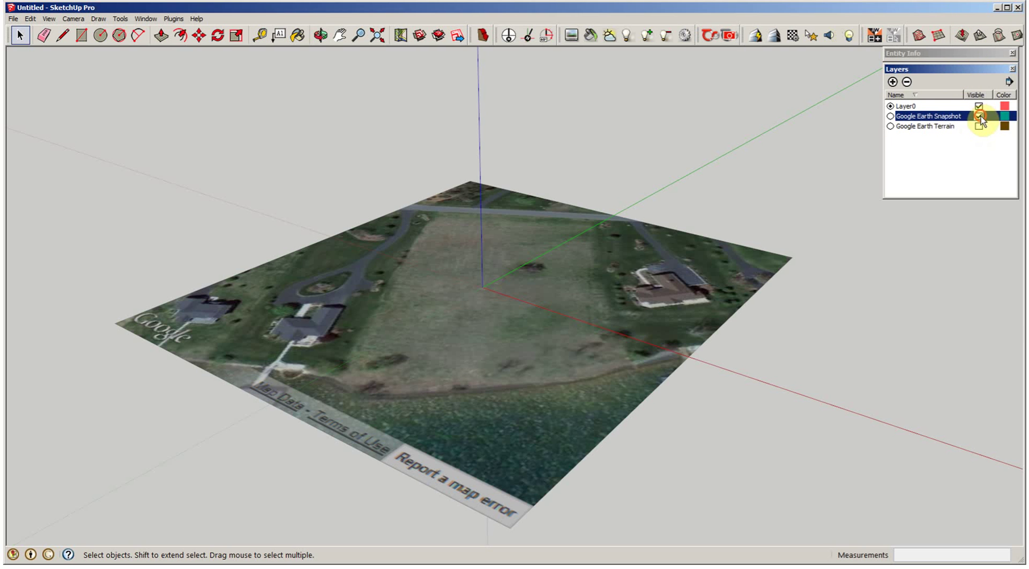
left_click(979, 126)
- Unlock the Google Earth terrain so it can be edited
middle_click_drag(625, 306, 596, 329)
left_click(513, 297)
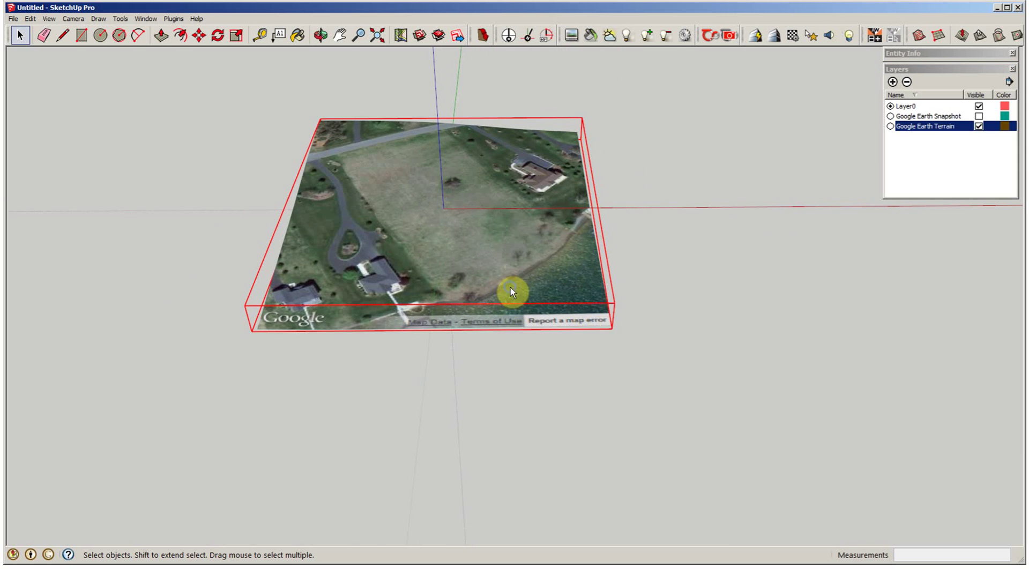
right_click(512, 292)
left_click(531, 323)
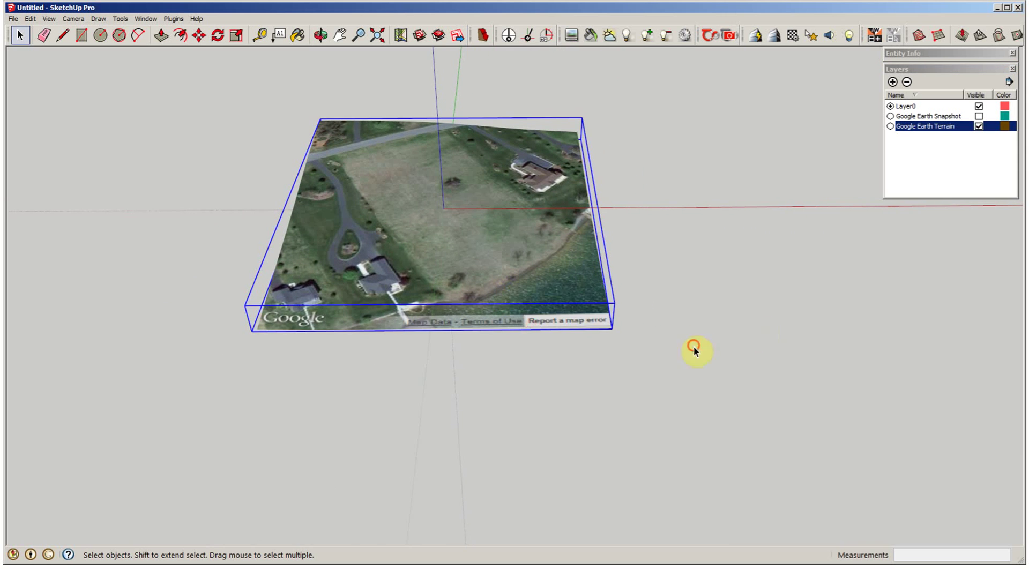
left_click(617, 356)
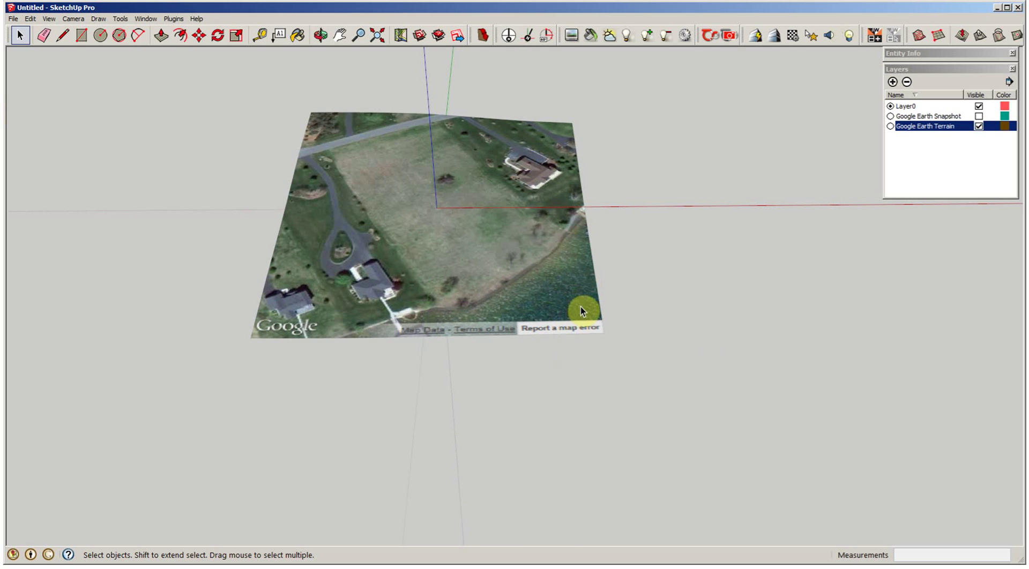
- Draw a flat rectangle beside the terrain
key("r")
left_click(604, 334)
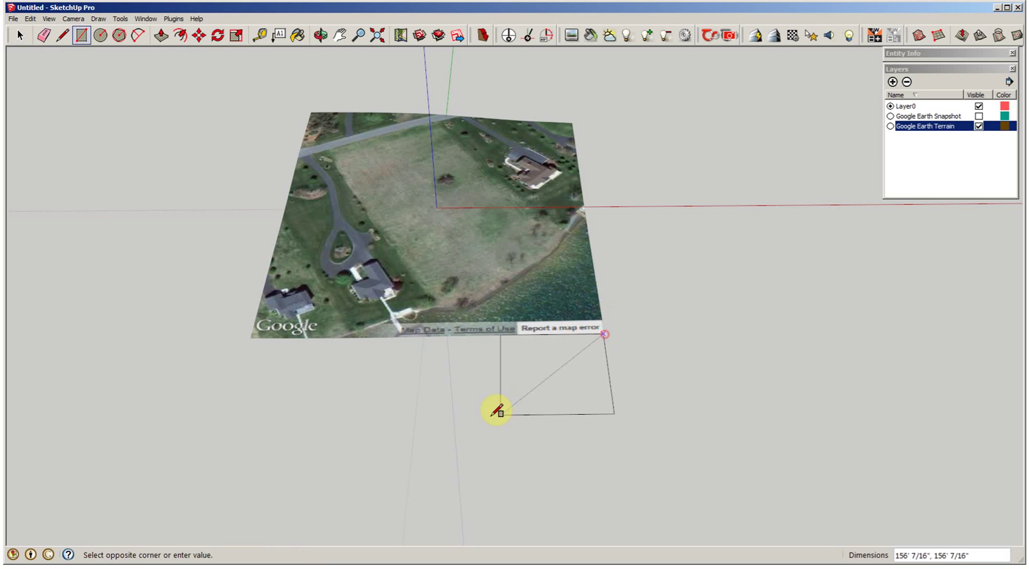
left_click(431, 452)
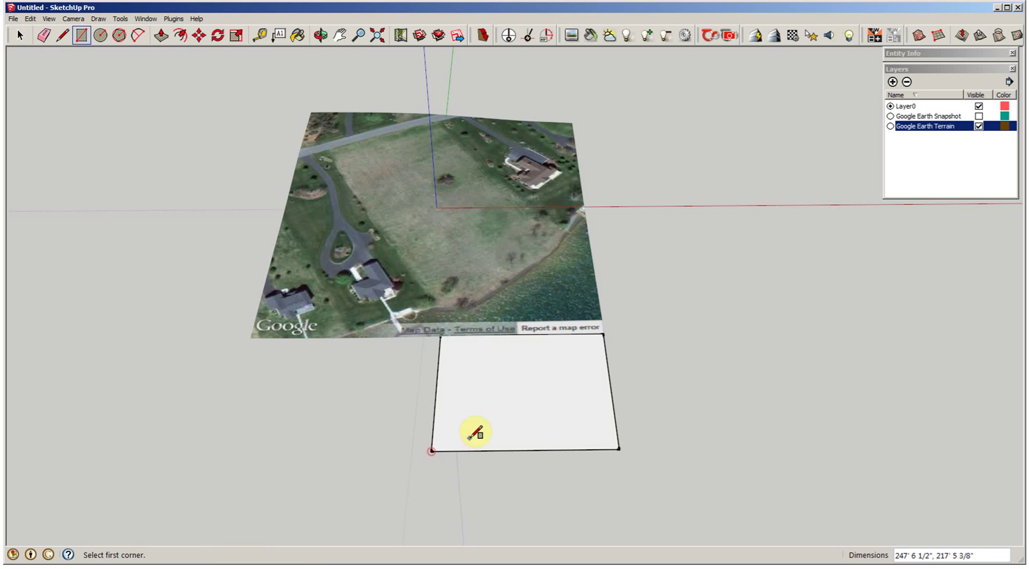
key("space")
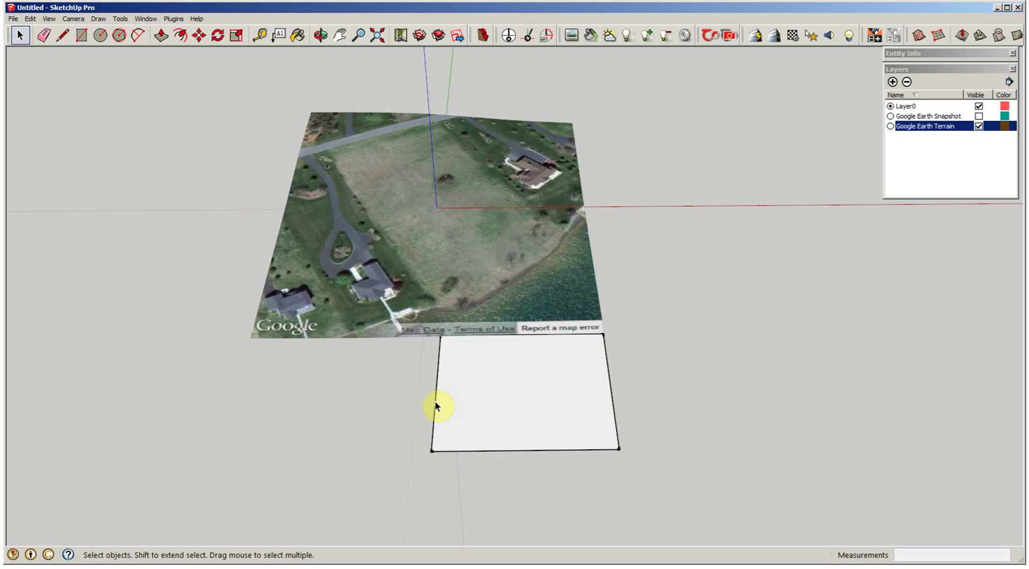
- Stretch the rectangle's left side far to the left with Move
key("m")
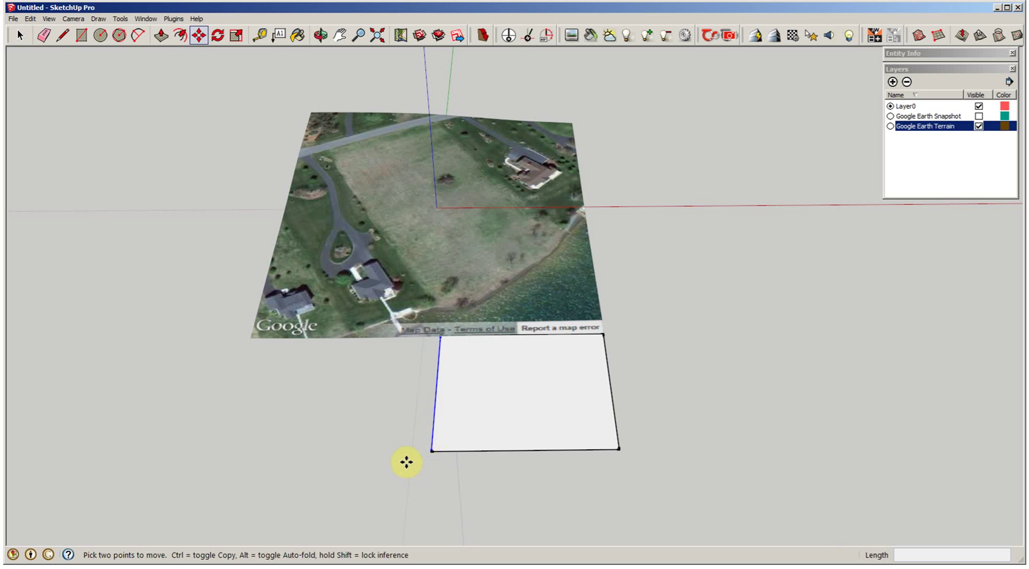
left_click_drag(432, 451, 201, 474)
scroll(203, 474, "down", 2)
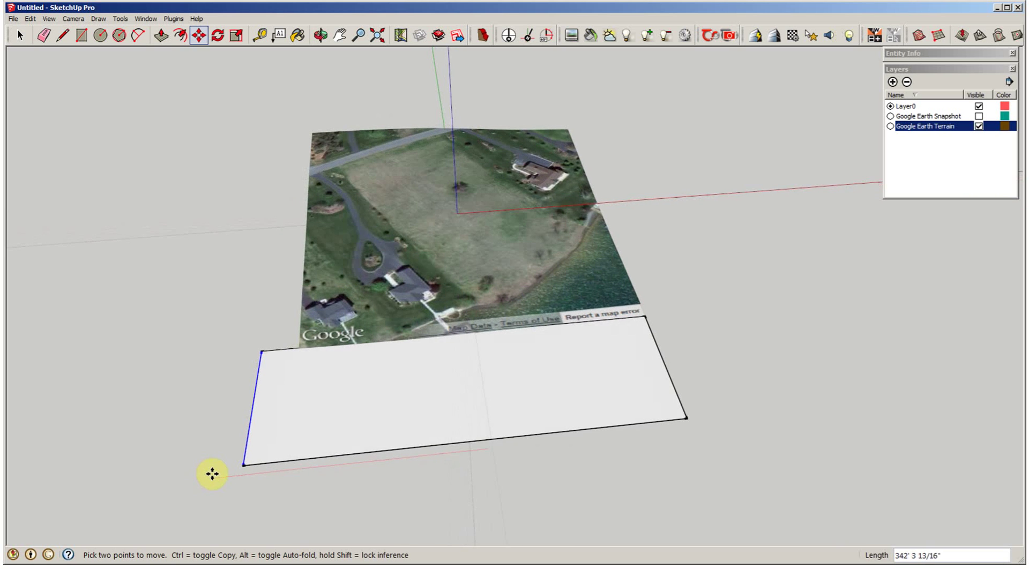
left_click(214, 476)
middle_click_drag(453, 455, 613, 420)
key("space")
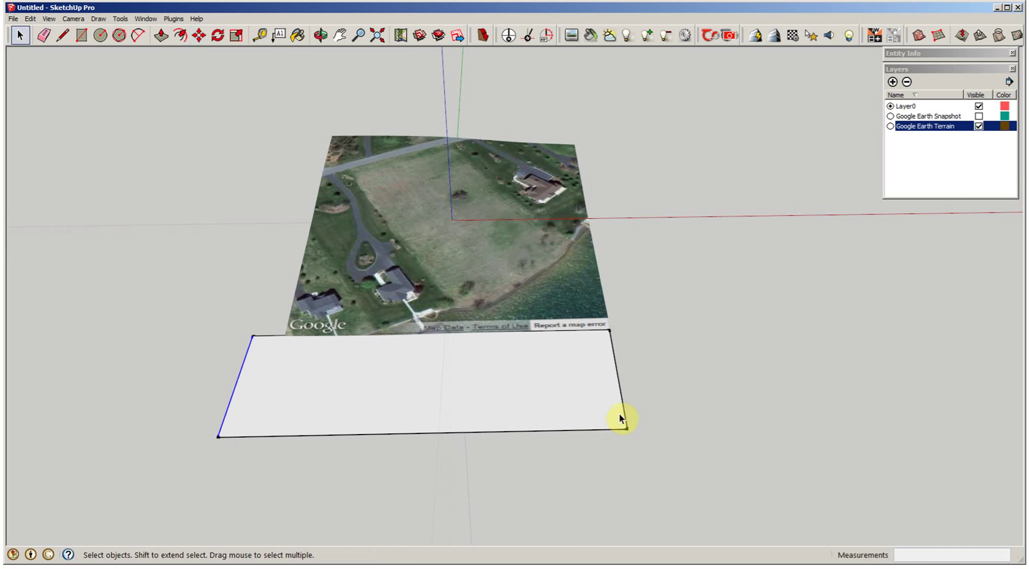
- Move the right and left edges outward so the face extends beyond the terrain
key("m")
left_click(670, 445)
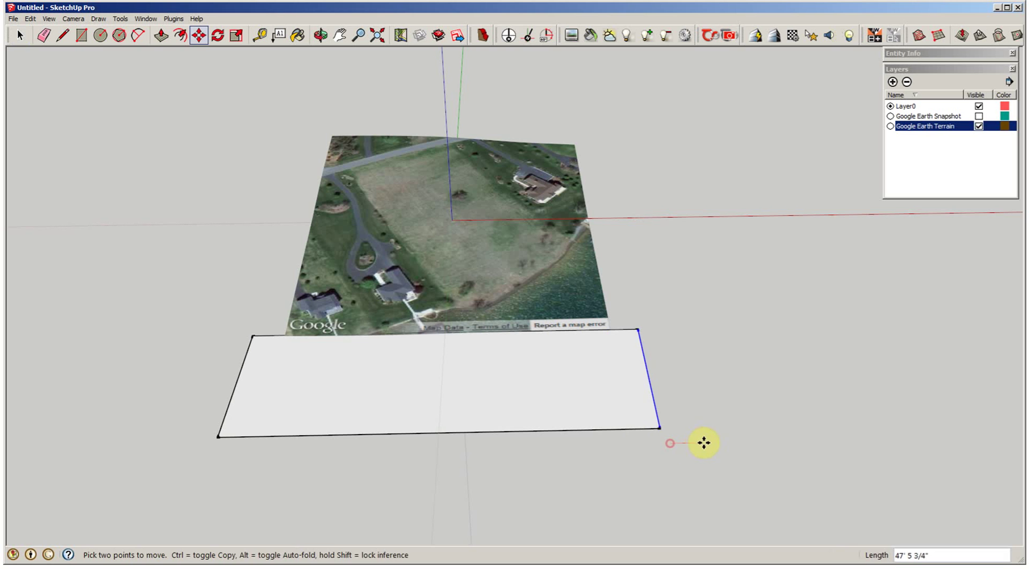
left_click(714, 443)
middle_click_drag(714, 444, 512, 381)
key("space")
left_click(504, 374)
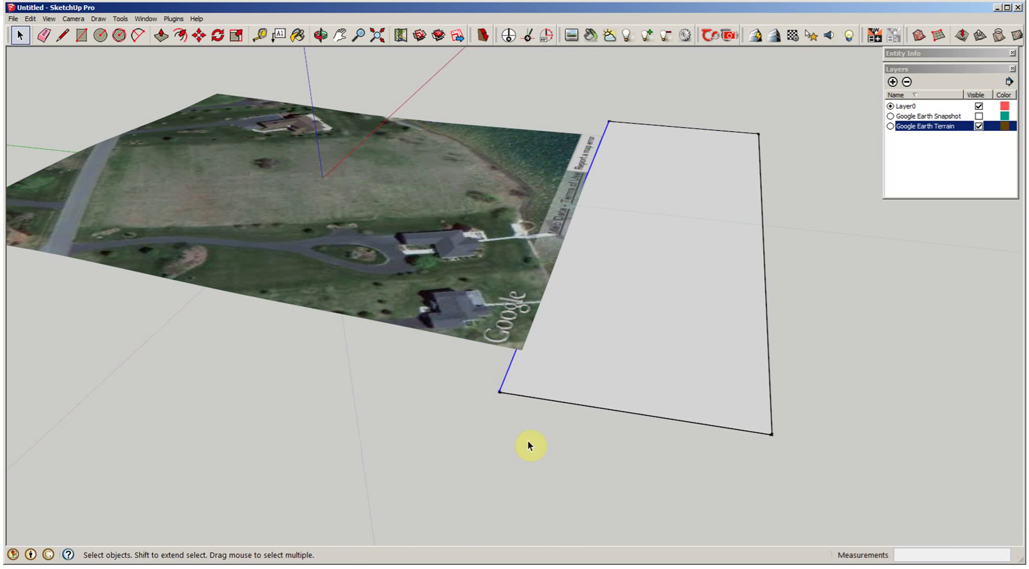
key("m")
left_click(532, 454)
mouse_move(462, 441)
middle_mouse_down()
mouse_move(447, 443)
mouse_move(452, 424)
mouse_move(397, 399)
mouse_move(400, 390)
mouse_move(645, 438)
mouse_move(715, 418)
mouse_move(652, 428)
mouse_move(620, 395)
mouse_move(604, 352)
mouse_move(679, 311)
mouse_move(657, 347)
mouse_move(627, 347)
mouse_move(686, 453)
mouse_move(668, 446)
middle_mouse_up()
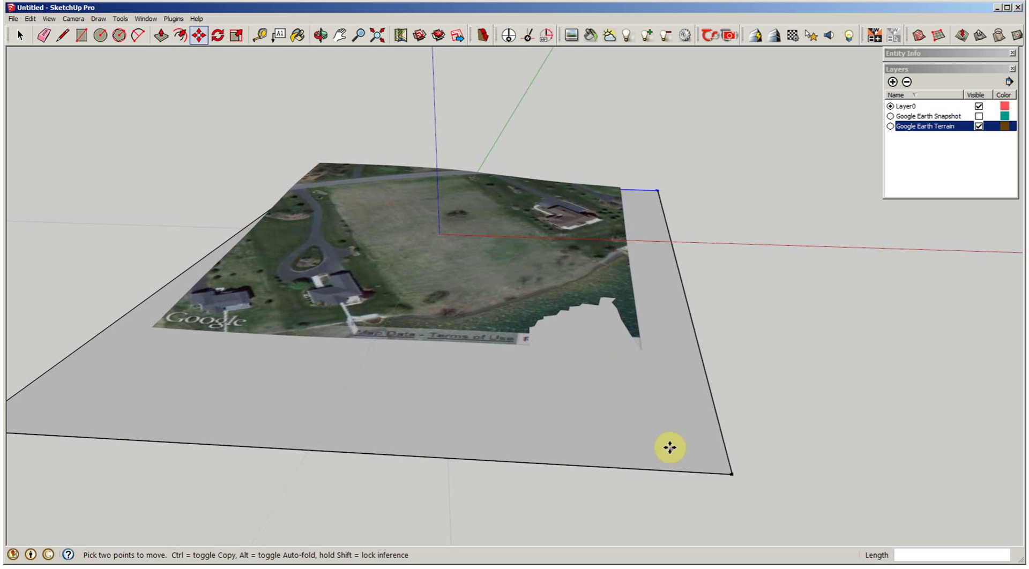
- Copy the flat face 24 units straight up the blue axis
key("space")
left_click(587, 411)
middle_click_drag(873, 428, 713, 408)
key("m")
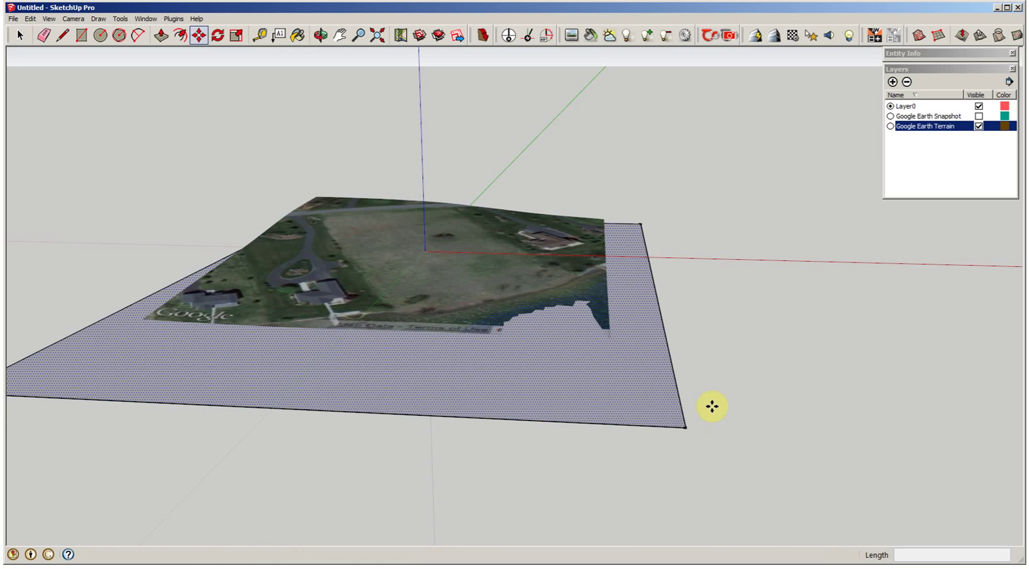
key("ctrl")
left_click(686, 429)
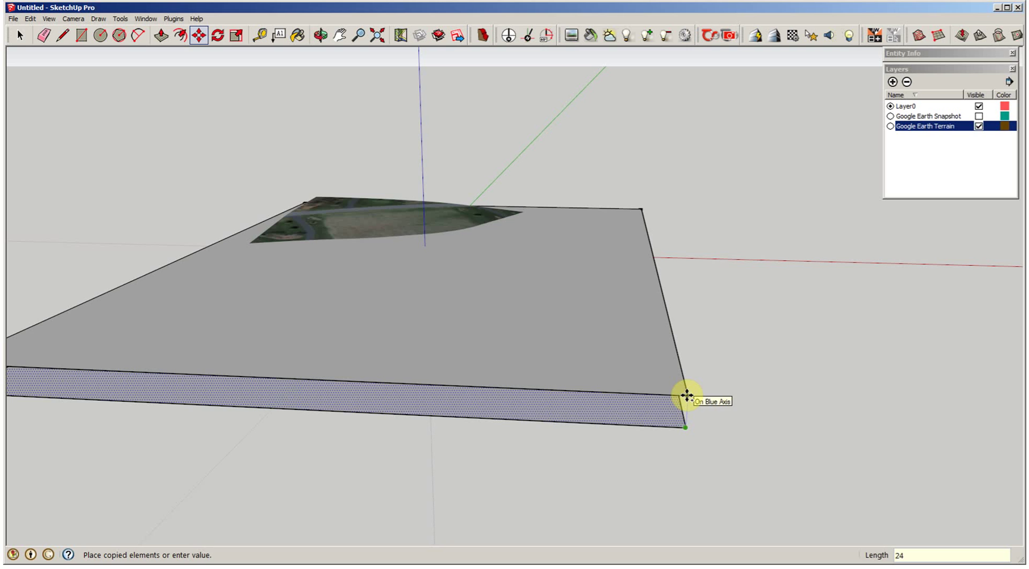
left_click(686, 396)
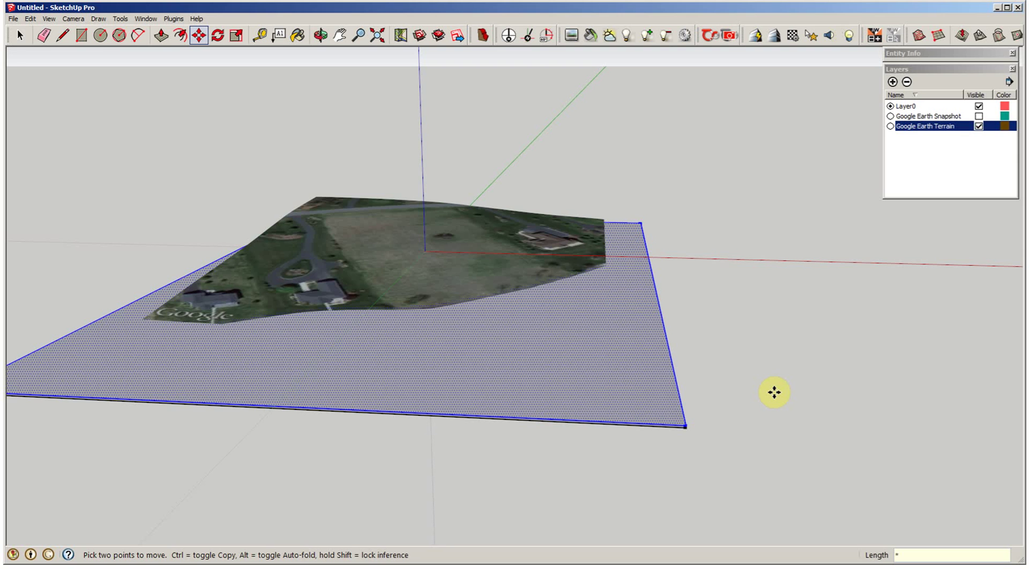
- Extend the copy array to 26 stacked faces, burying the terrain
key("Return")
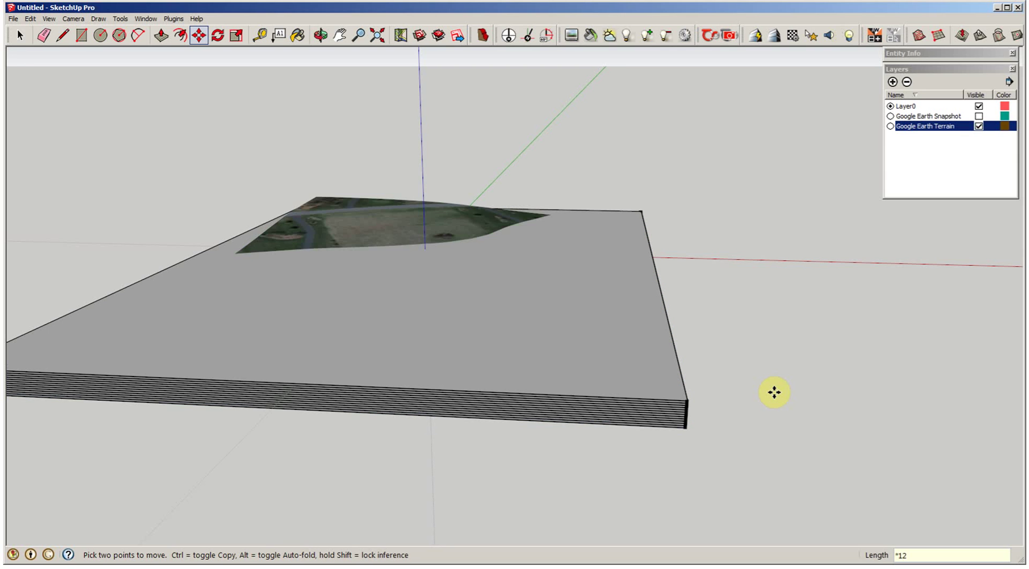
key("Return")
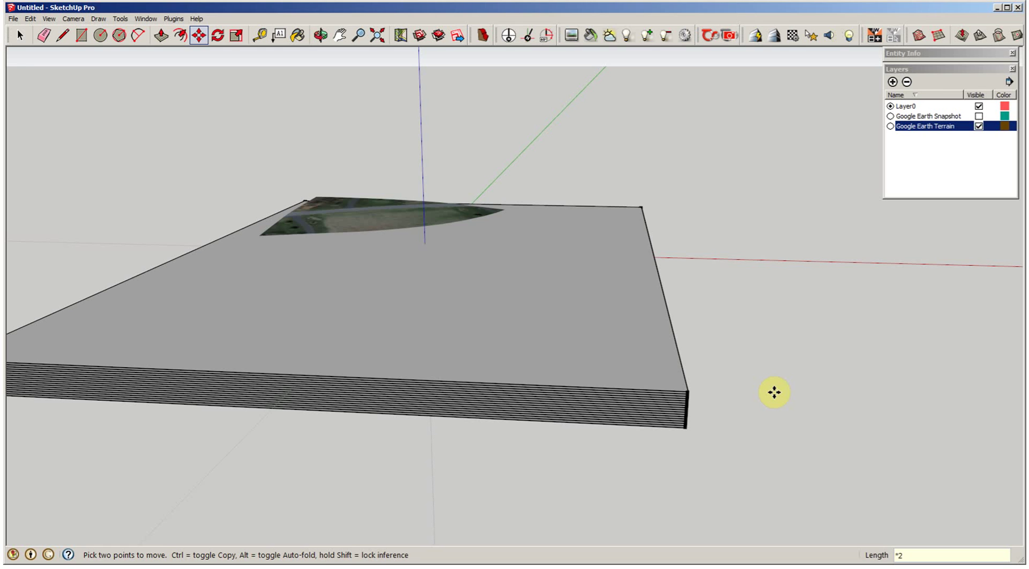
key("Return")
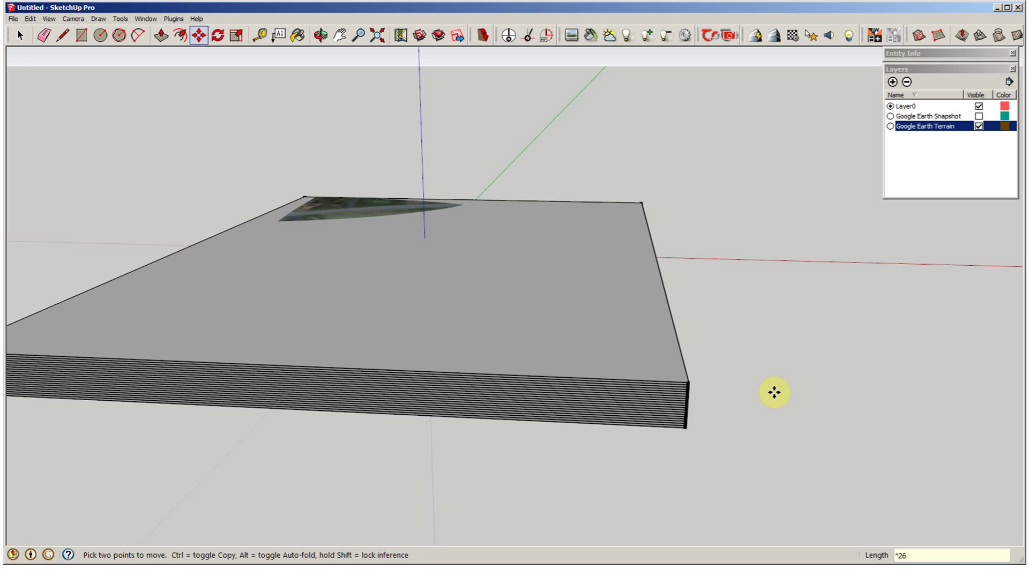
key("Return")
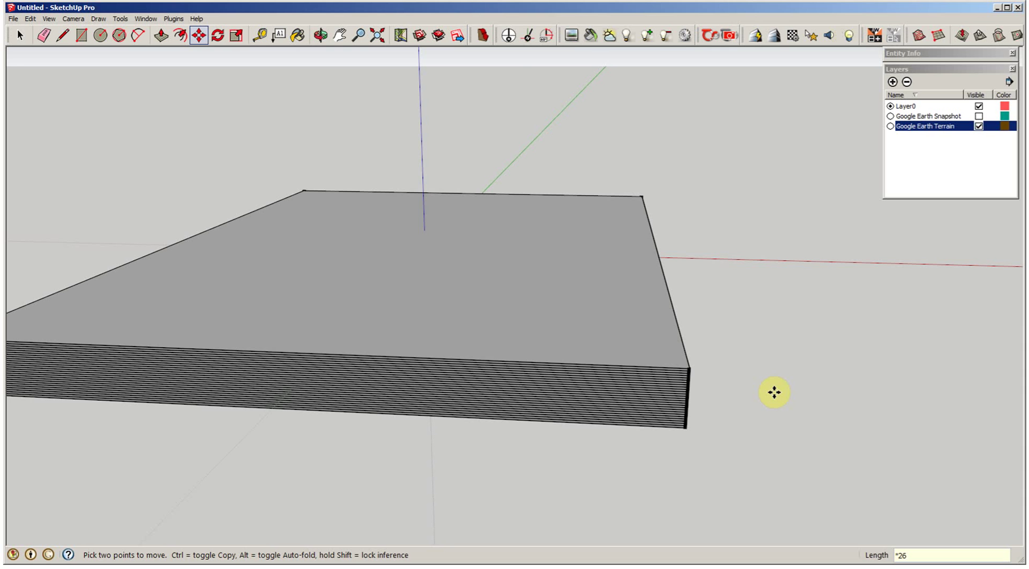
scroll(774, 393, "down", 3)
middle_click_drag(774, 393, 740, 384)
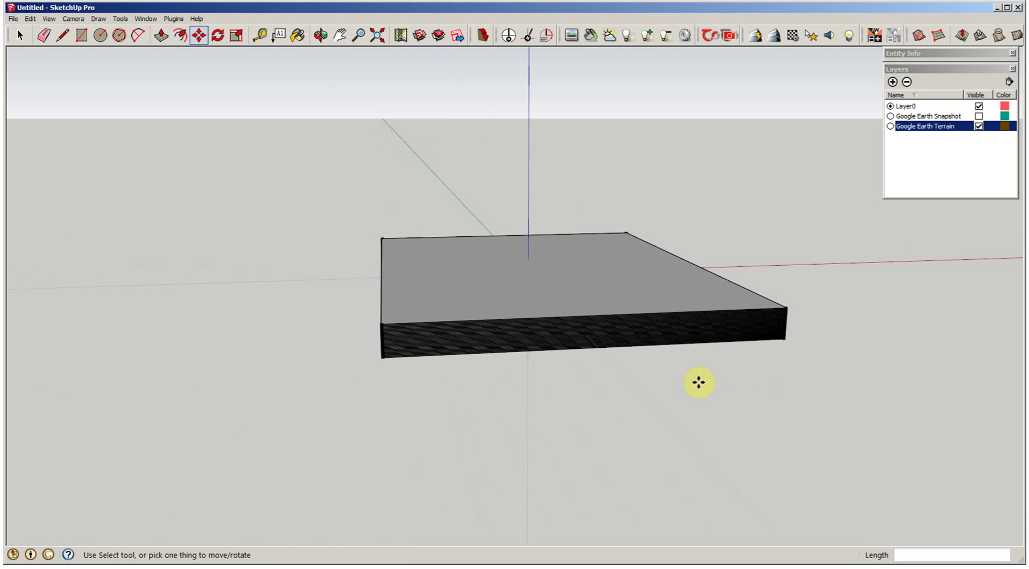
- Intersect the whole slab's faces with the model
key("space")
left_click_drag(314, 195, 850, 419)
right_click(565, 281)
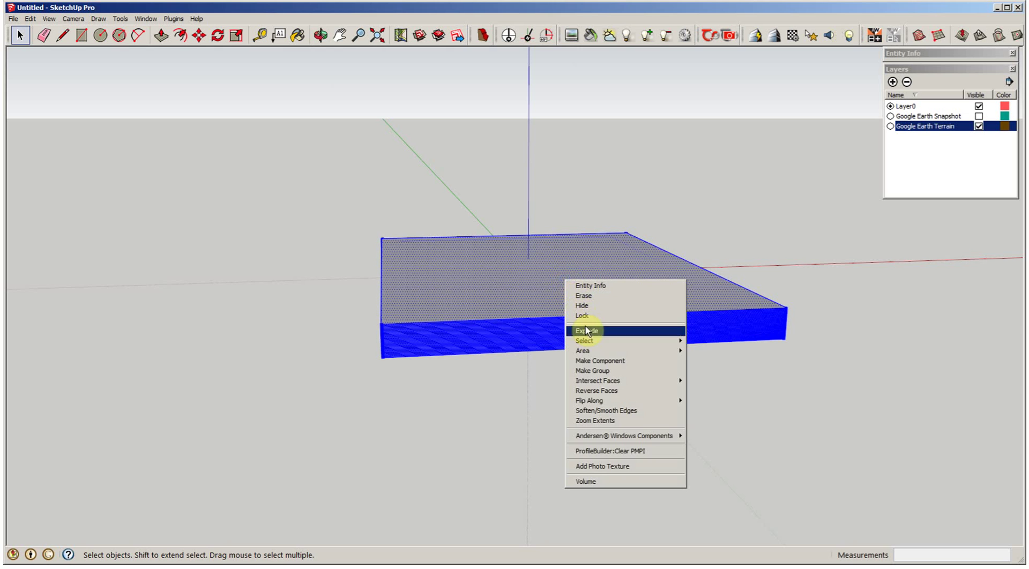
mouse_move(591, 380)
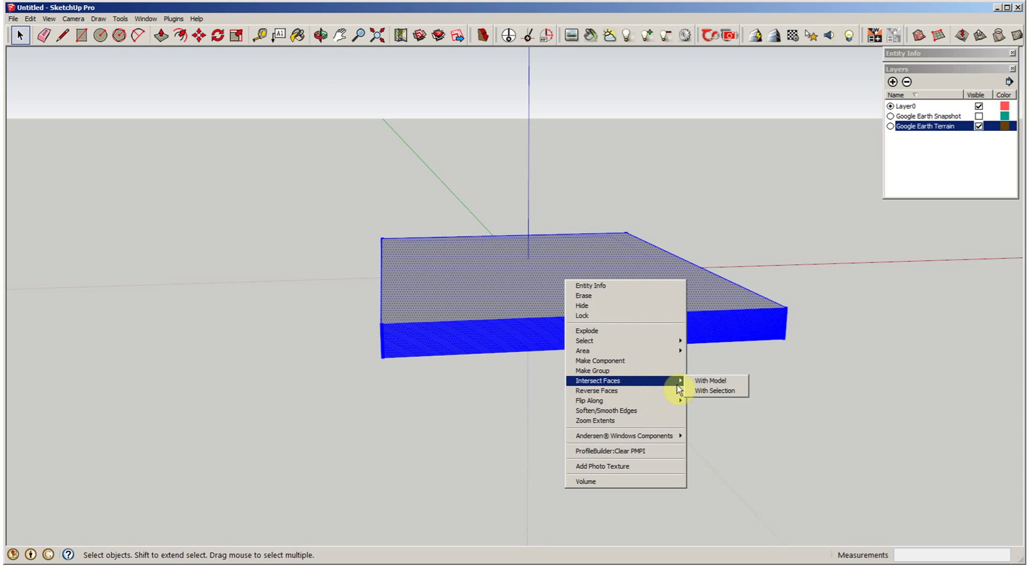
left_click(719, 384)
left_click(719, 382)
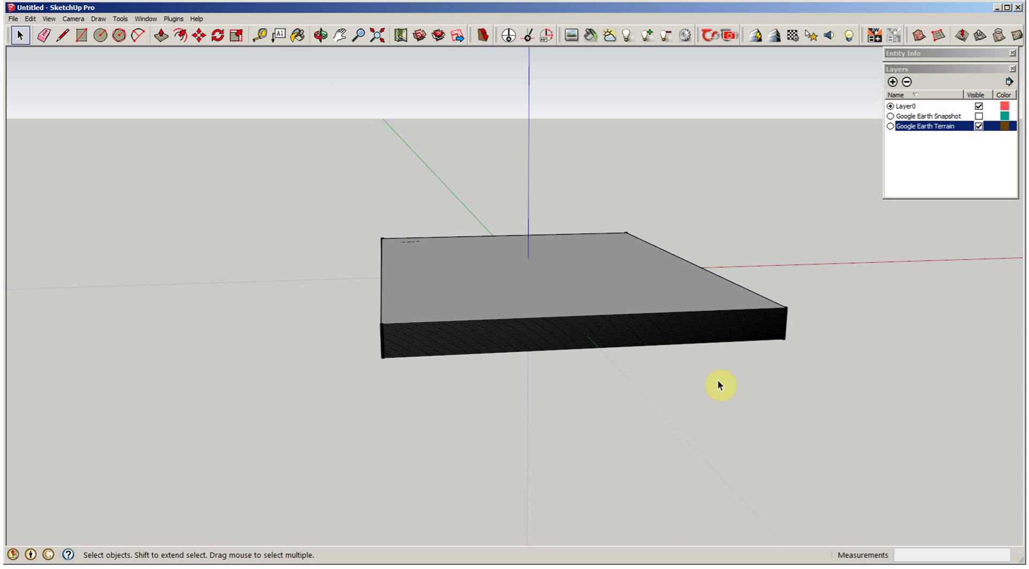
- Delete the slab's outer faces, leftover edges and remaining pieces
middle_click_drag(718, 379, 371, 429)
left_click(737, 303)
key("Delete")
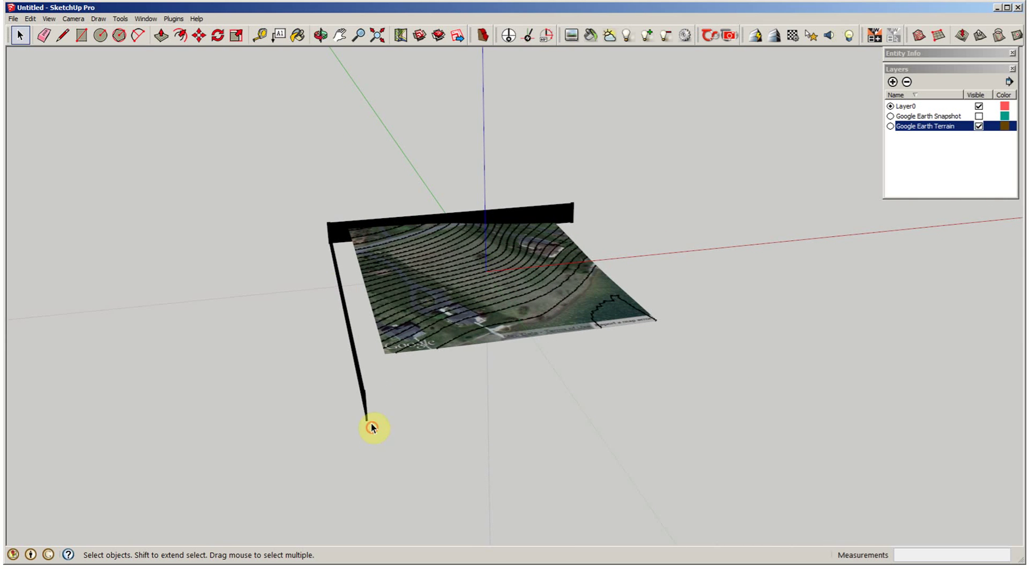
left_click(327, 336)
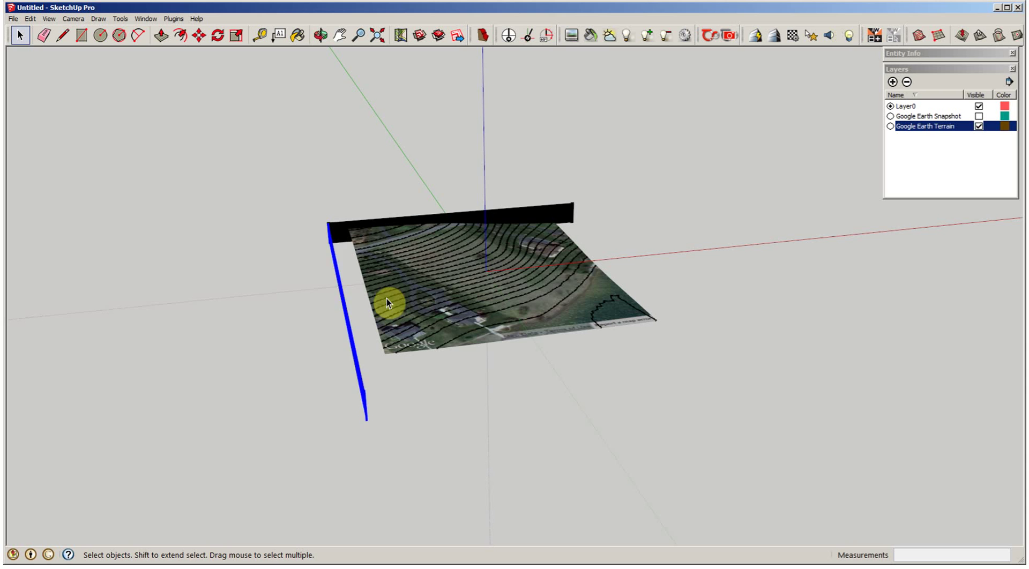
key("Delete")
left_click_drag(338, 249, 314, 205)
key("Delete")
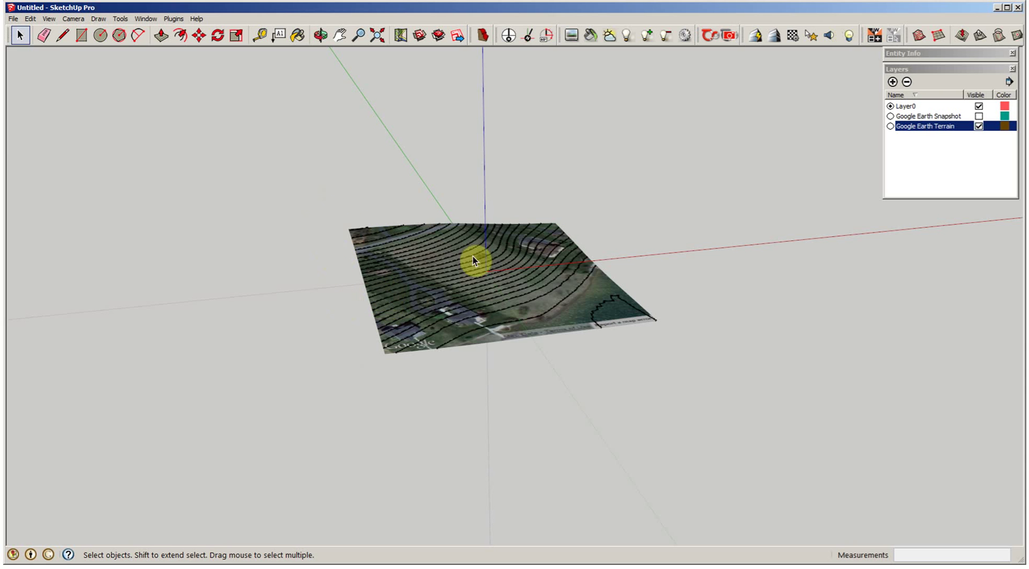
- Hide the Google Earth Terrain layer and select all the contour lines
middle_click_drag(626, 329, 547, 346)
scroll(547, 346, "up", 3)
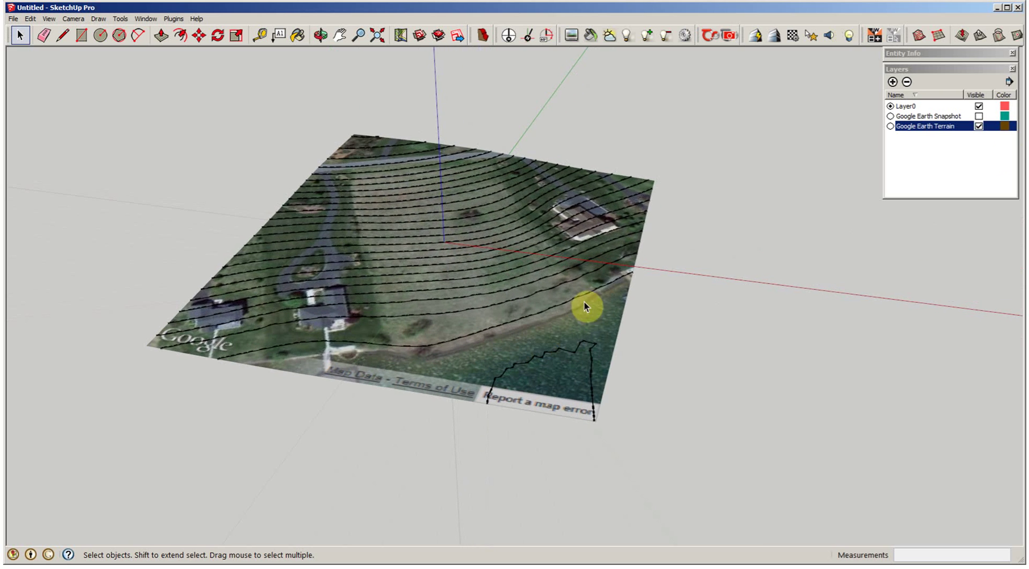
left_click(979, 126)
middle_click_drag(161, 375, 172, 168)
left_click_drag(171, 169, 708, 436)
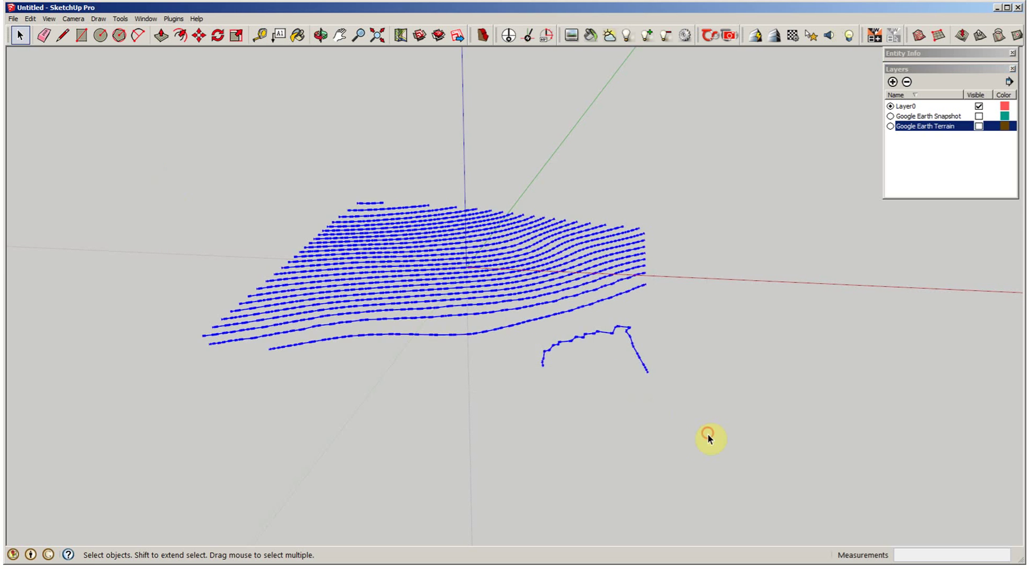
middle_click_drag(707, 436, 981, 34)
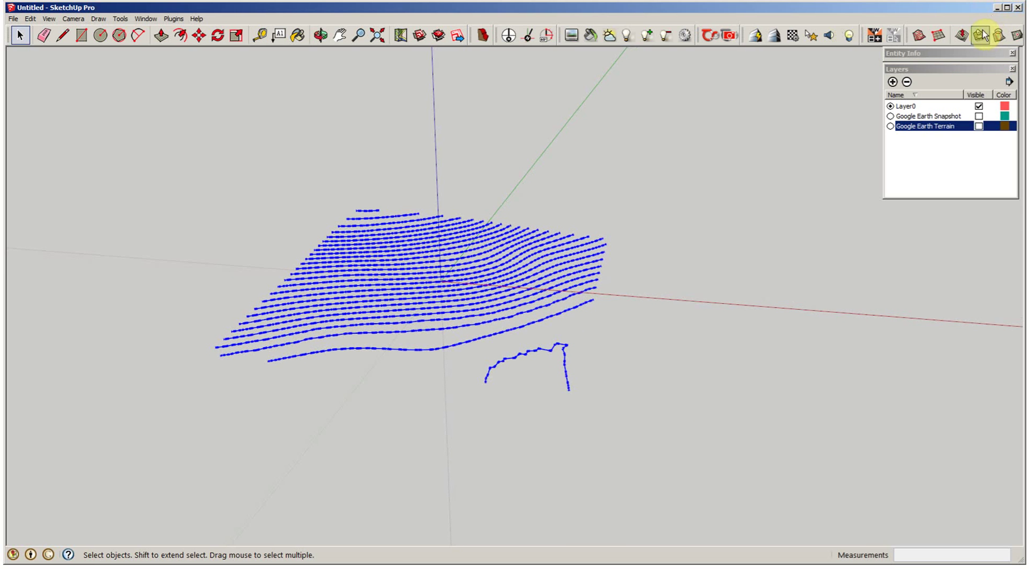
- Add a new layer named Contours
left_click(893, 82)
type("Contours")
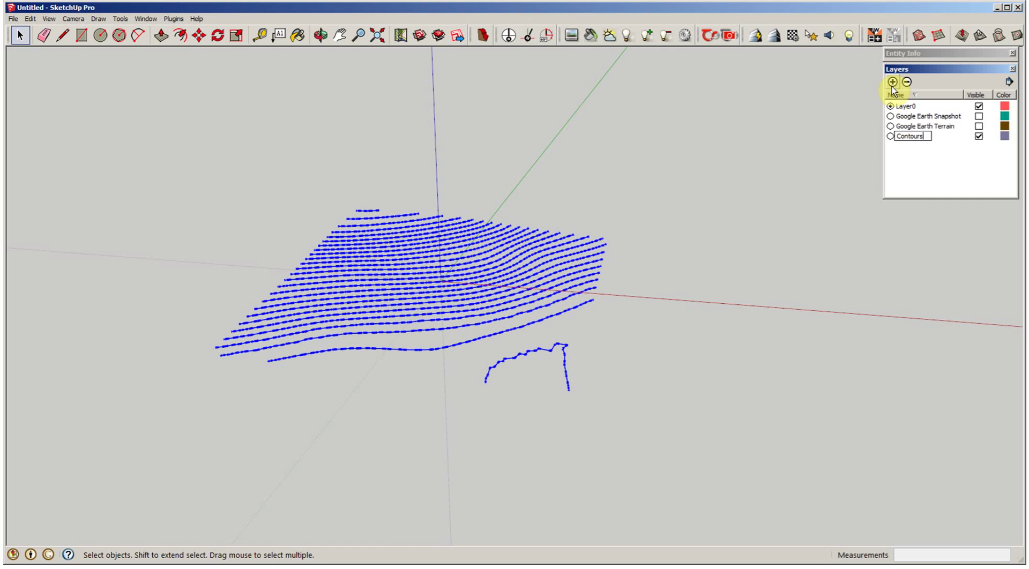
key("Return")
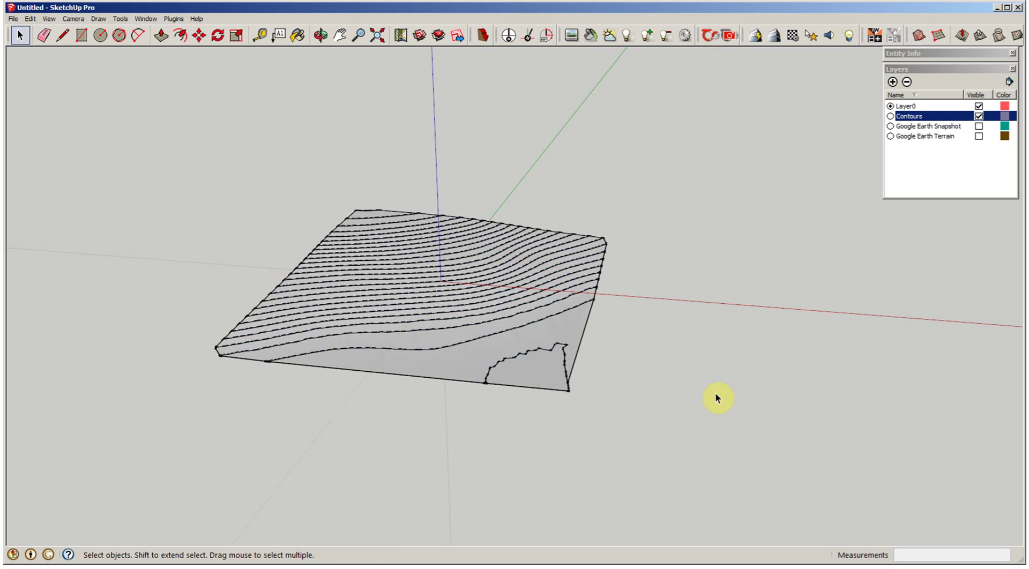
- Hide the Contours layer and select the generated terrain surface
middle_click_drag(715, 393, 579, 359)
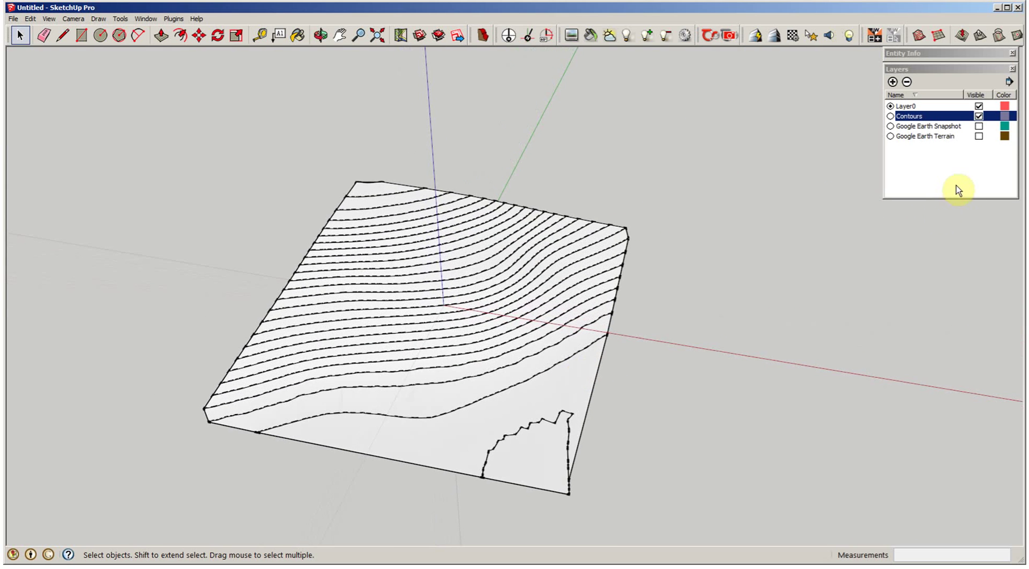
left_click(979, 117)
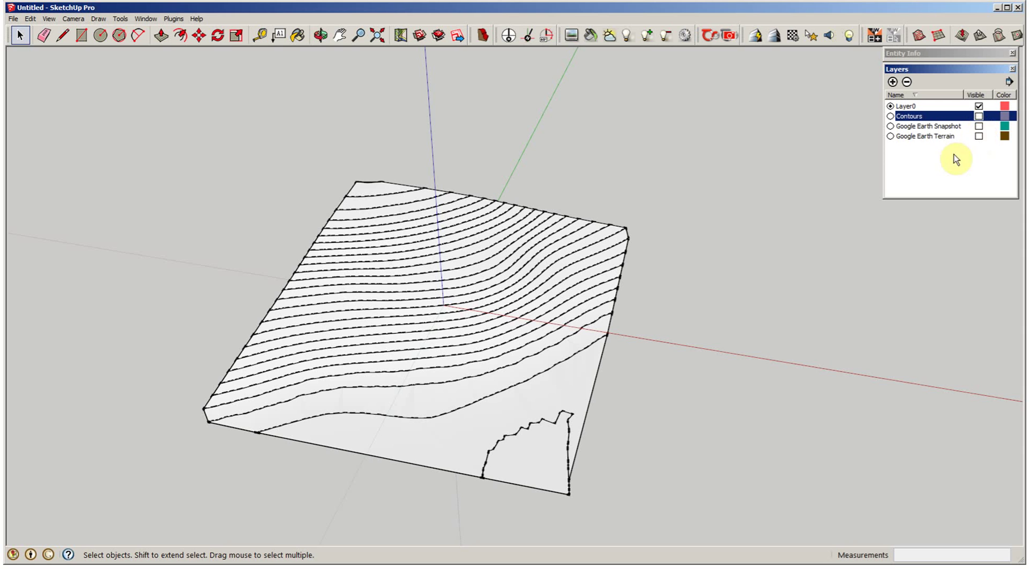
left_click(475, 438)
- Show Contours again and add a new layer named Existing Site
middle_click_drag(476, 441, 856, 235)
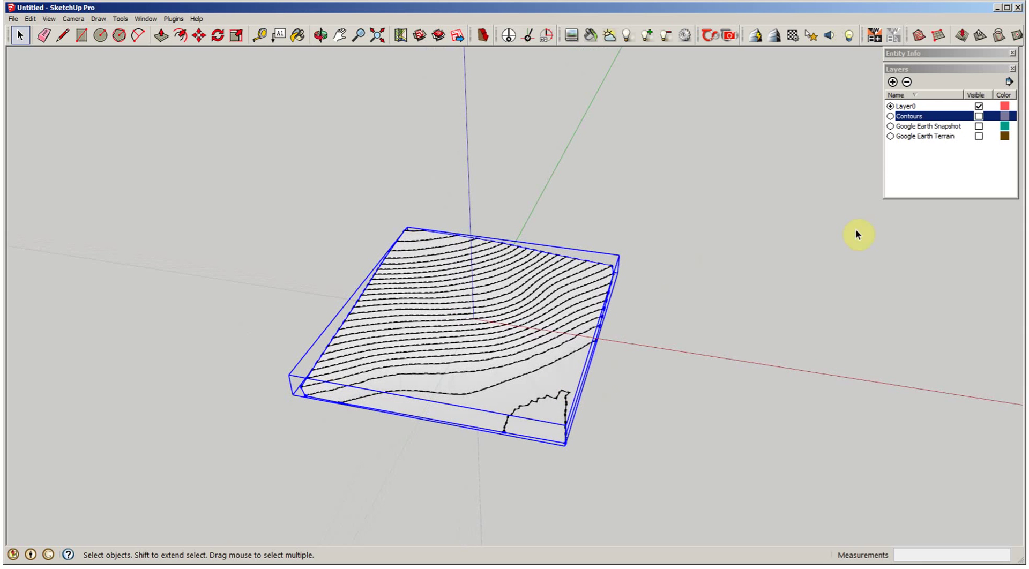
left_click(979, 116)
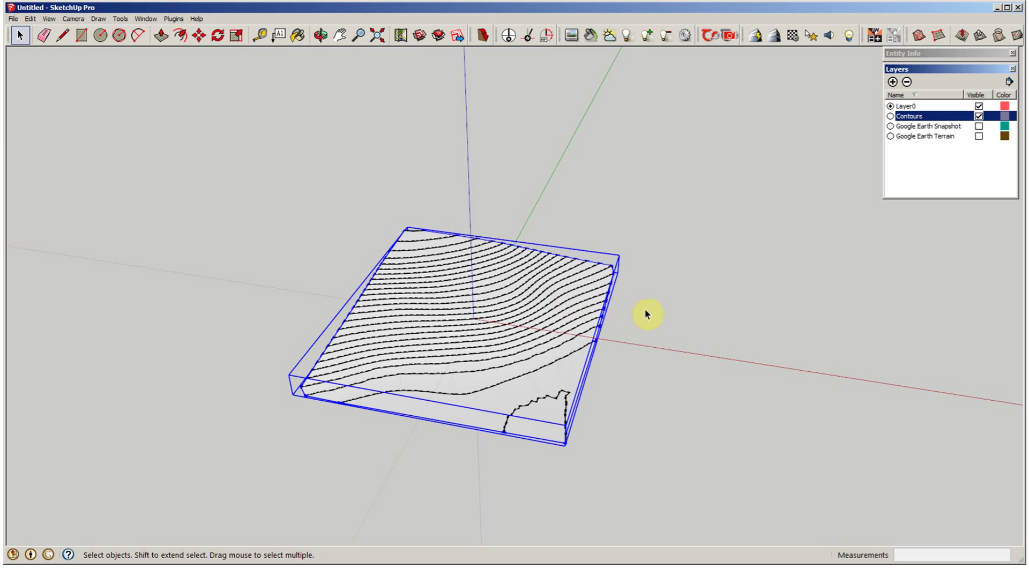
left_click(498, 427)
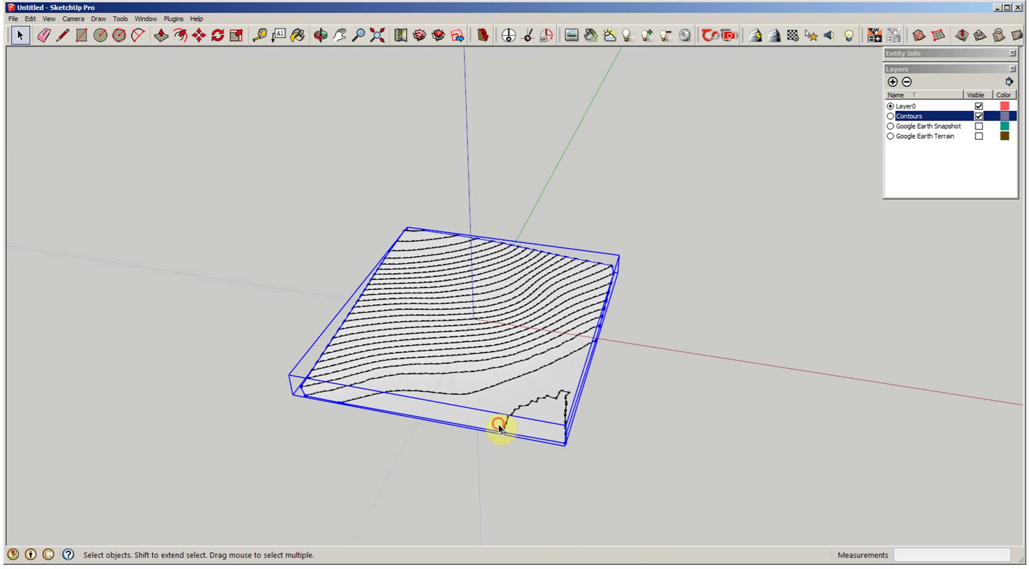
left_click(893, 82)
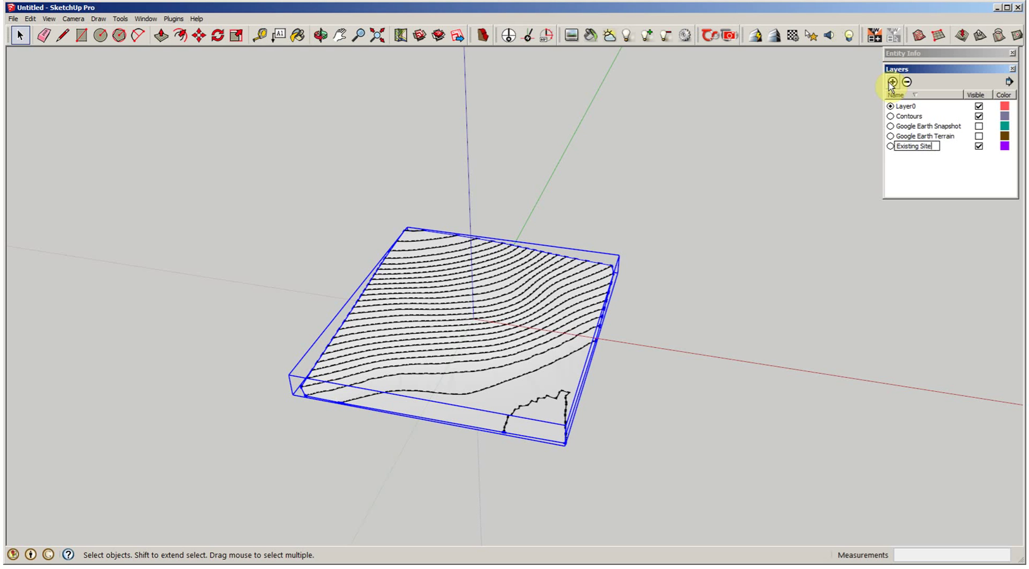
left_click(791, 402)
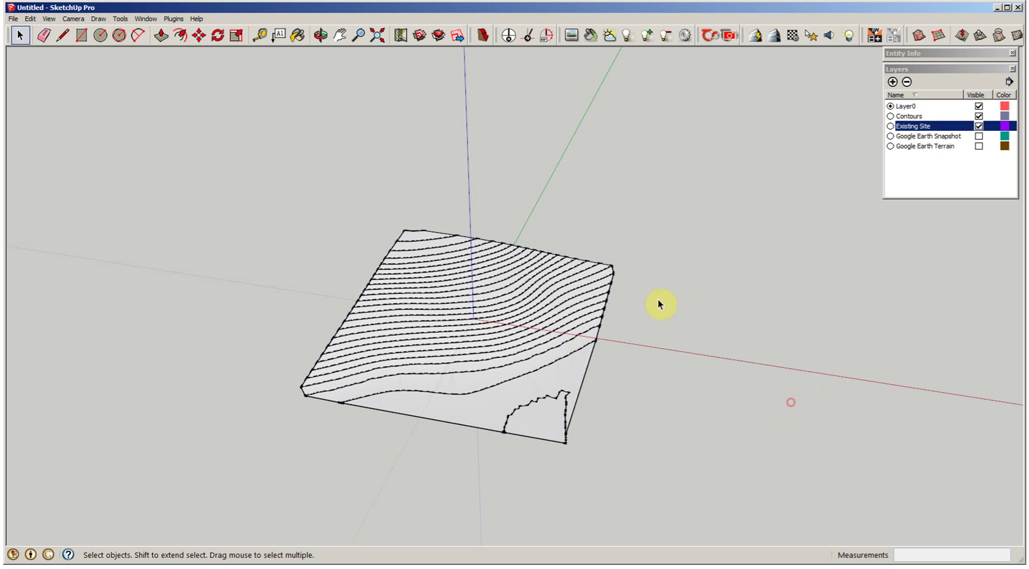
- Put the terrain group on the Existing Site layer and hide that layer
left_click(578, 367)
left_click(962, 54)
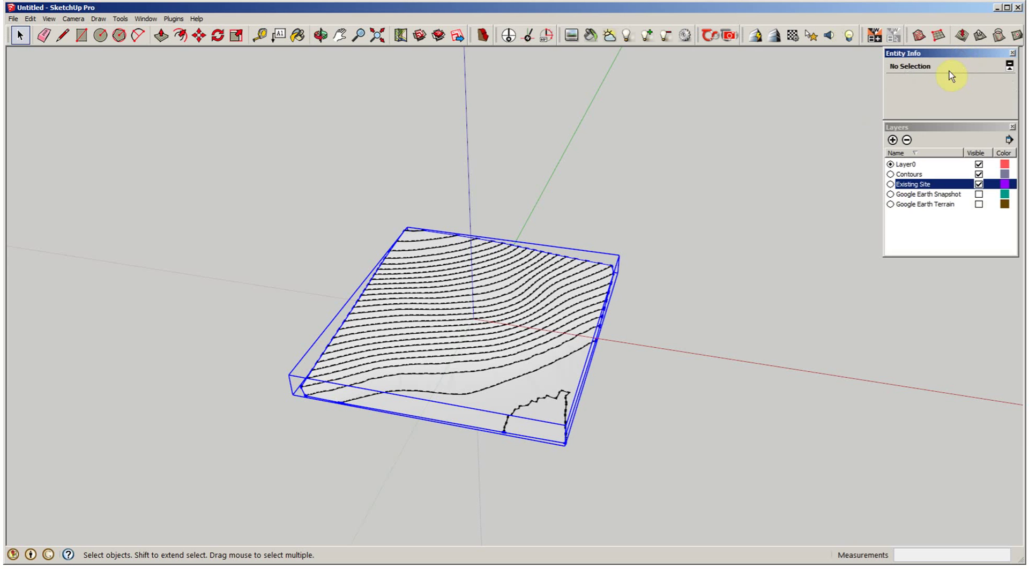
left_click(988, 86)
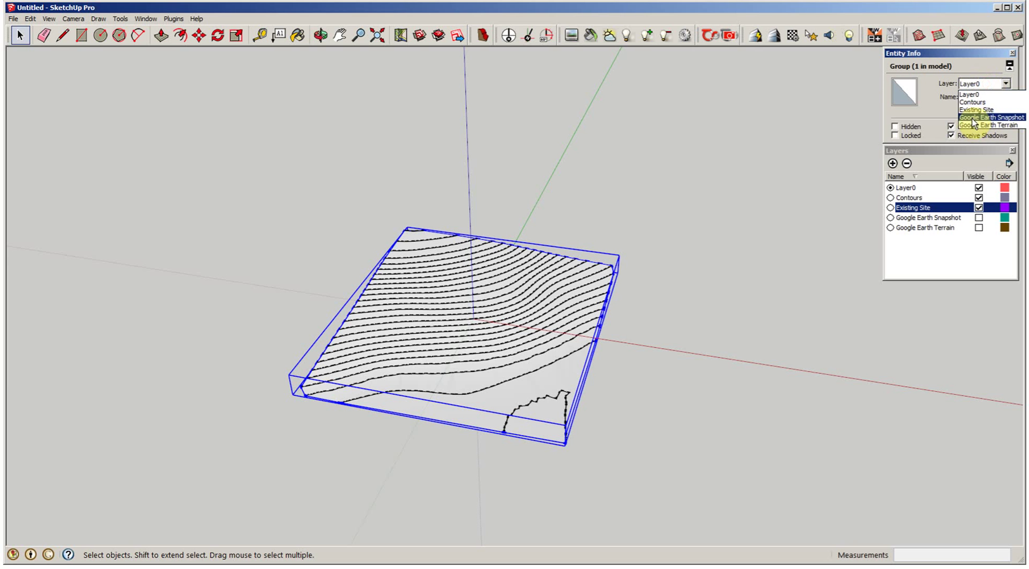
left_click(973, 109)
left_click(979, 207)
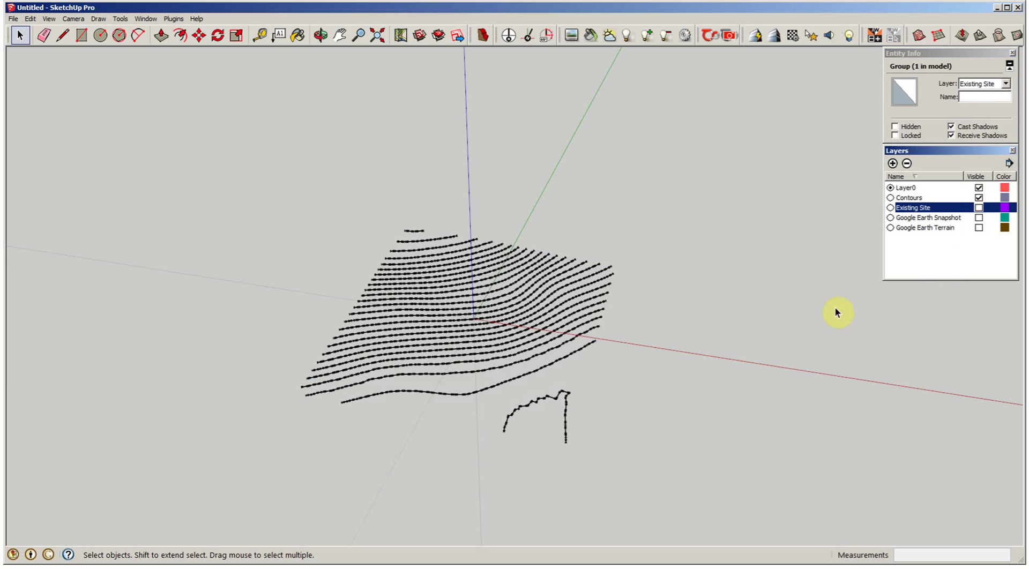
- Assign all contour lines to the Contours layer and hide it
middle_click_drag(835, 307, 334, 246)
left_click_drag(334, 246, 780, 432)
left_click_drag(216, 205, 777, 491)
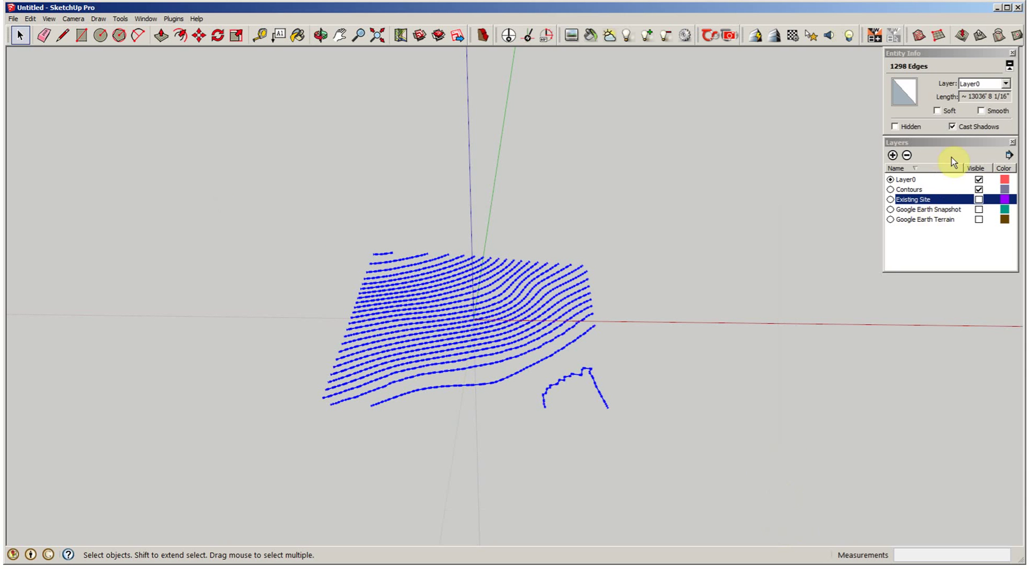
left_click(969, 86)
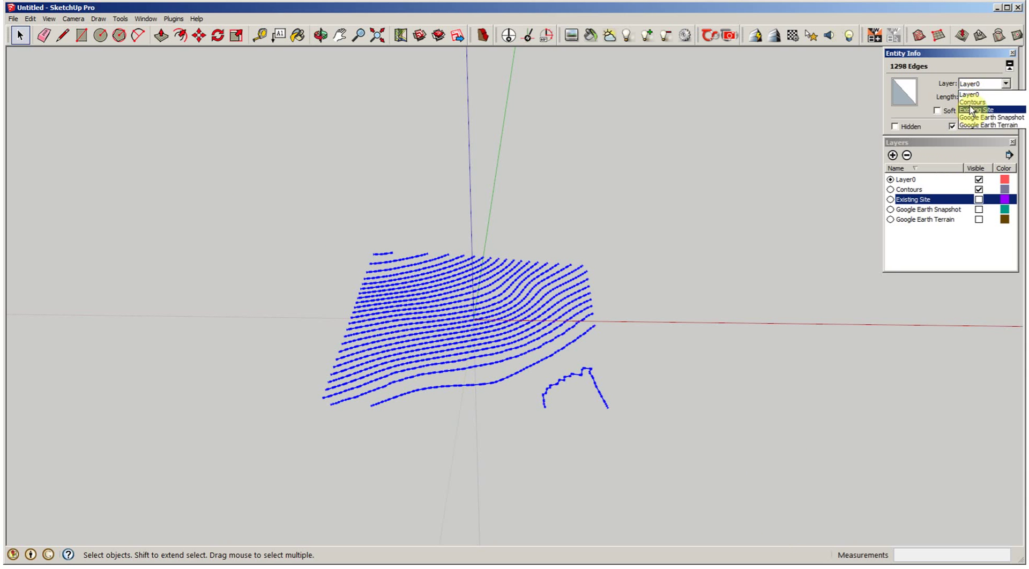
left_click(971, 110)
left_click(651, 410)
middle_click_drag(651, 410, 961, 311)
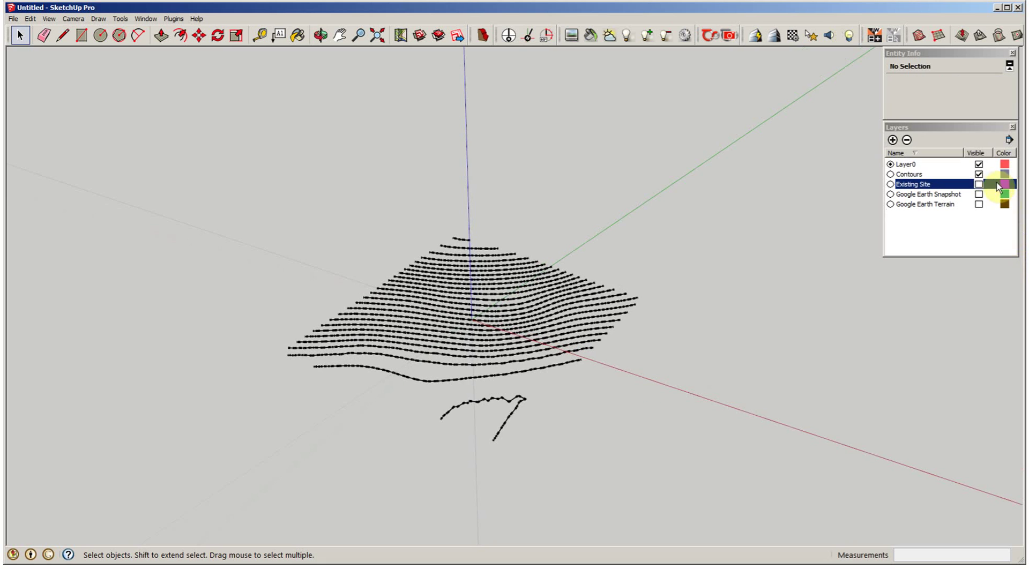
left_click(978, 174)
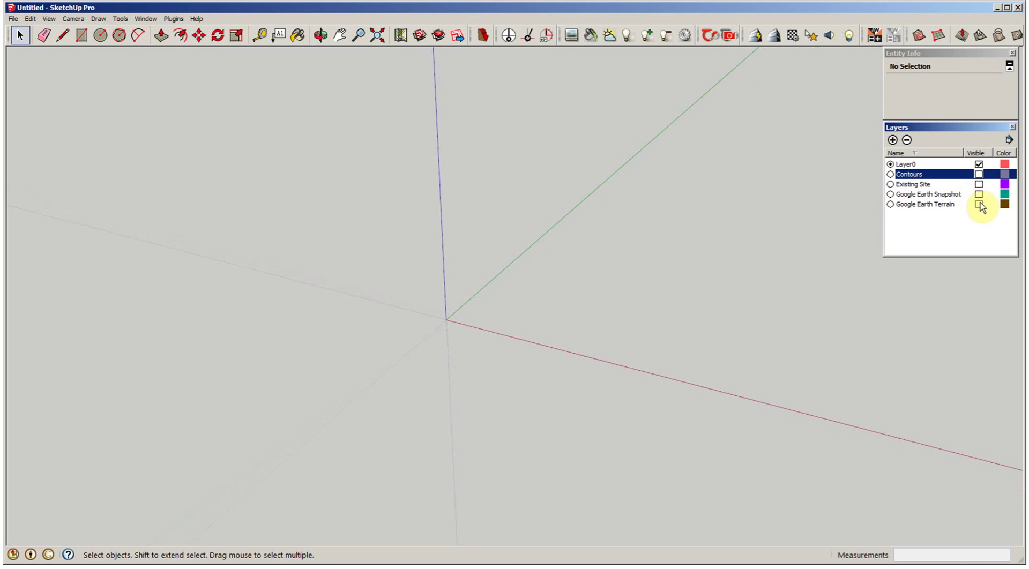
- Show the snapshot and trace the road, right and left property lines
left_click(979, 195)
middle_click_drag(867, 417, 425, 336)
key("l")
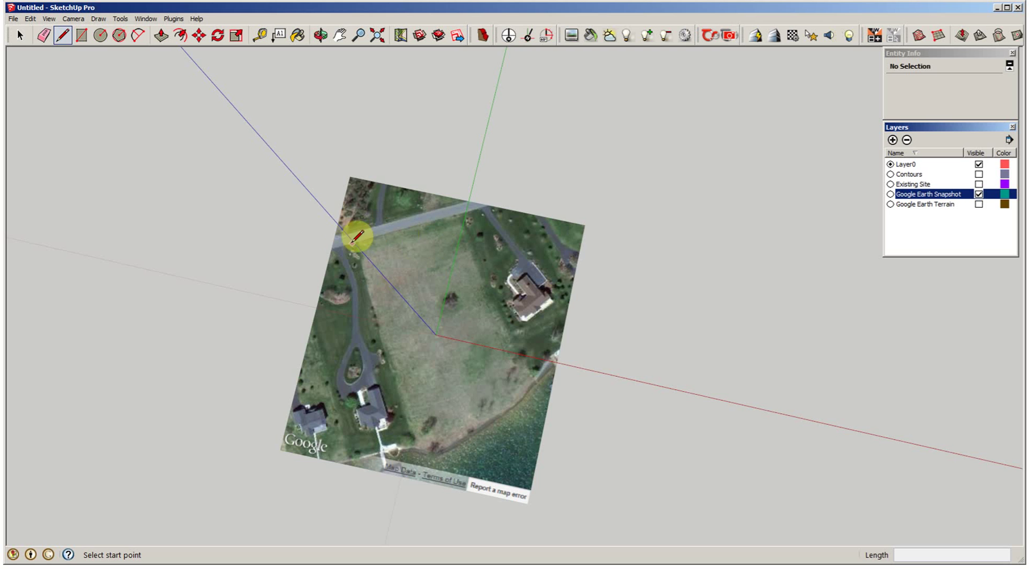
mouse_move(357, 230)
middle_mouse_down()
mouse_move(340, 246)
mouse_move(354, 275)
mouse_move(395, 275)
middle_mouse_up()
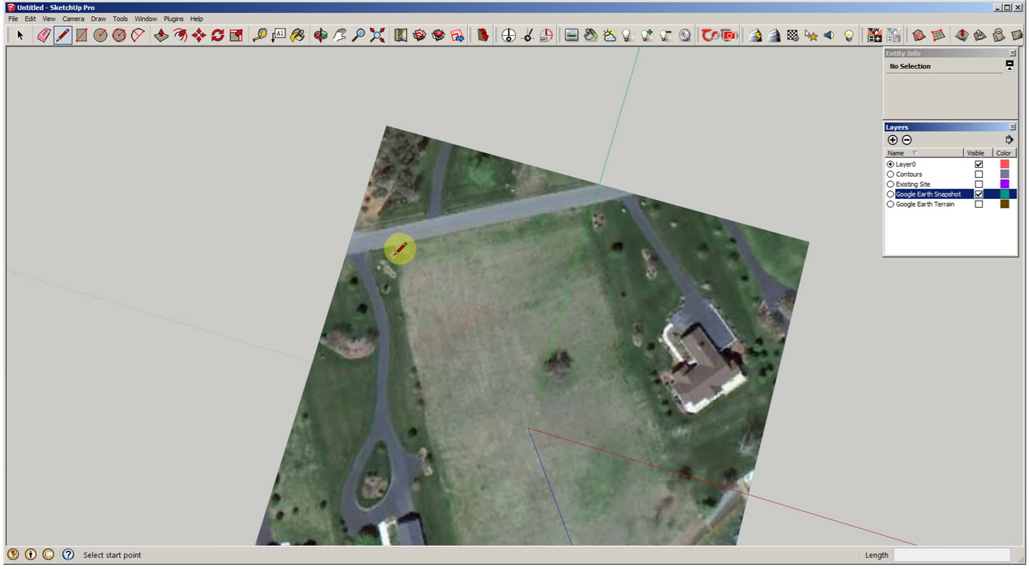
left_click(399, 249)
middle_click_drag(402, 246, 513, 223)
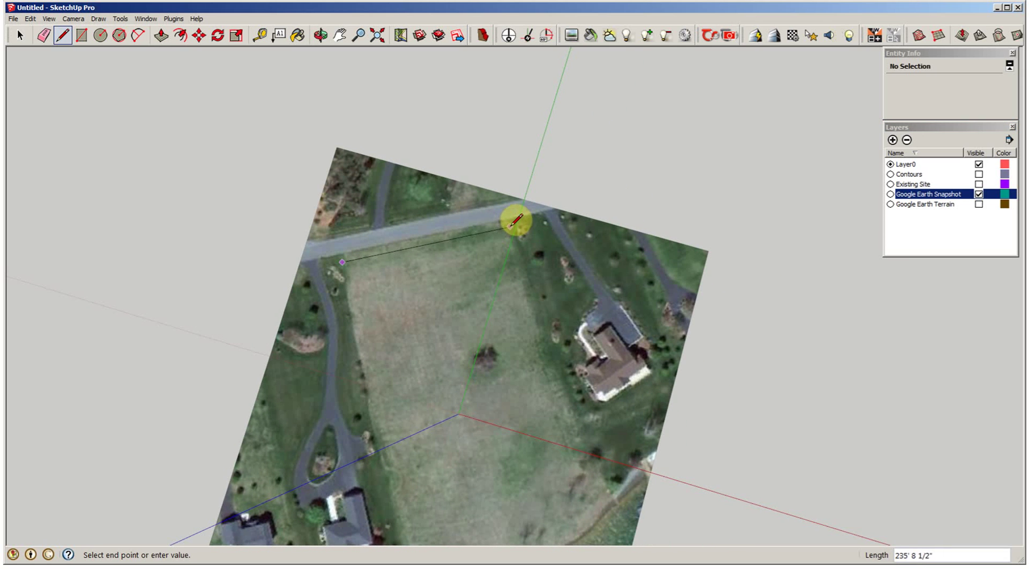
left_click(509, 225)
middle_click_drag(509, 225, 568, 341)
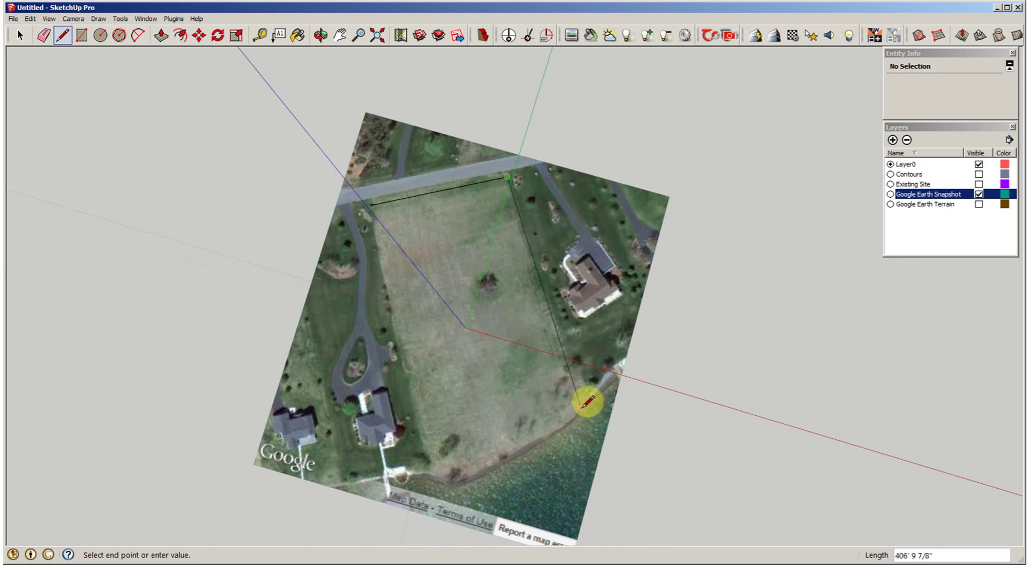
left_click(582, 409)
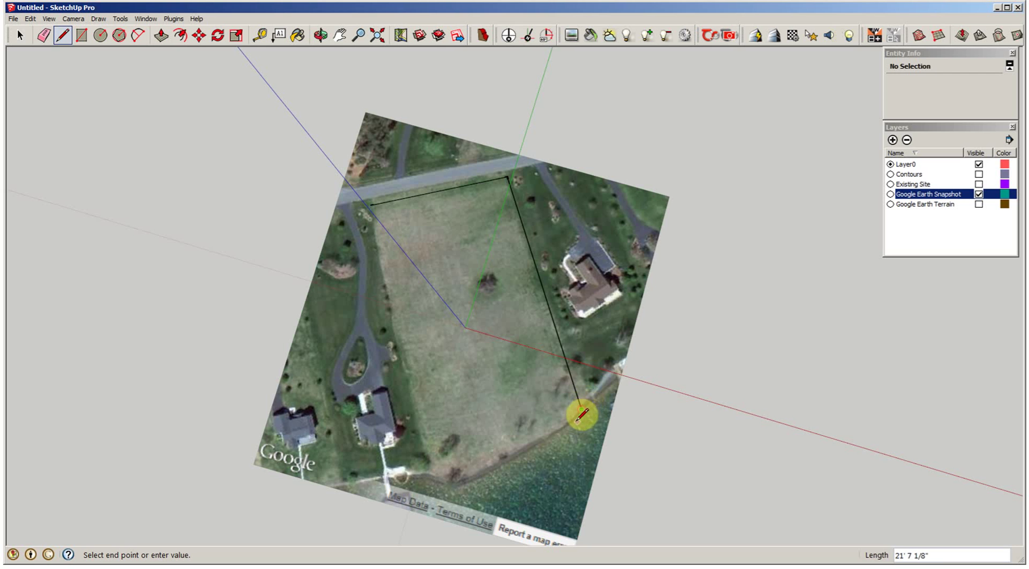
key("Escape")
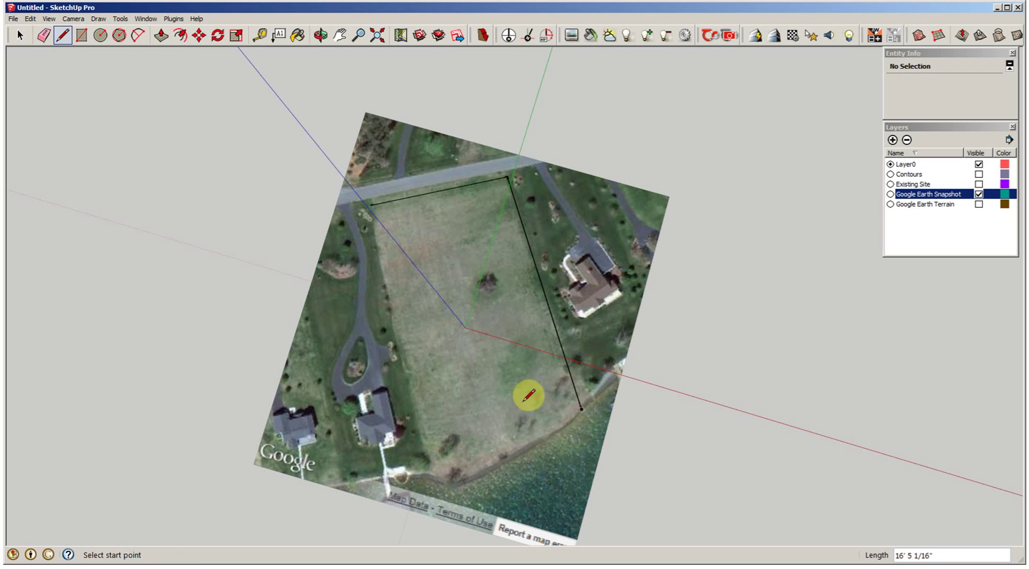
left_click(372, 205)
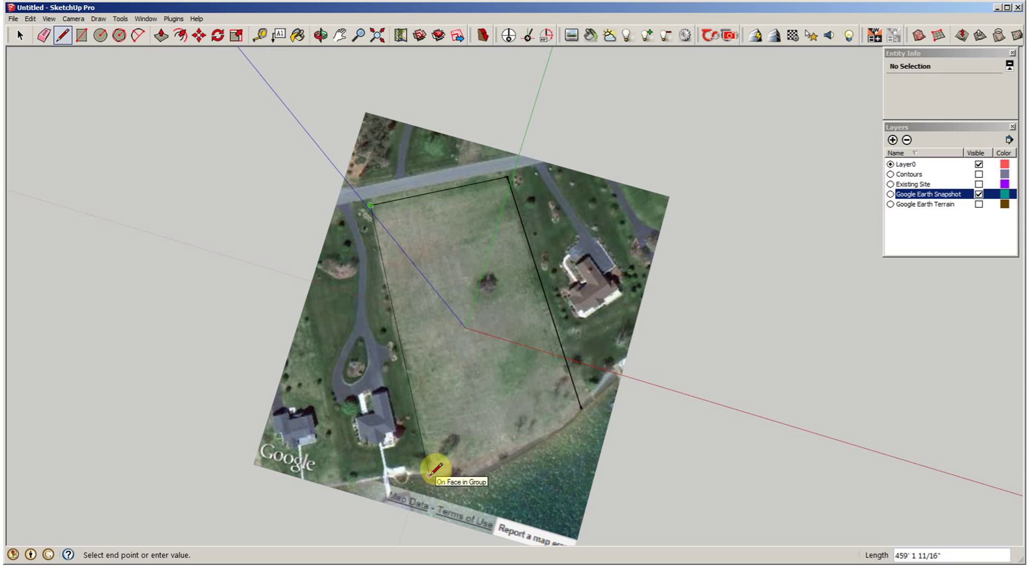
left_click(429, 475)
- Draw two arcs along the bottom shoreline to close the parcel
key("a")
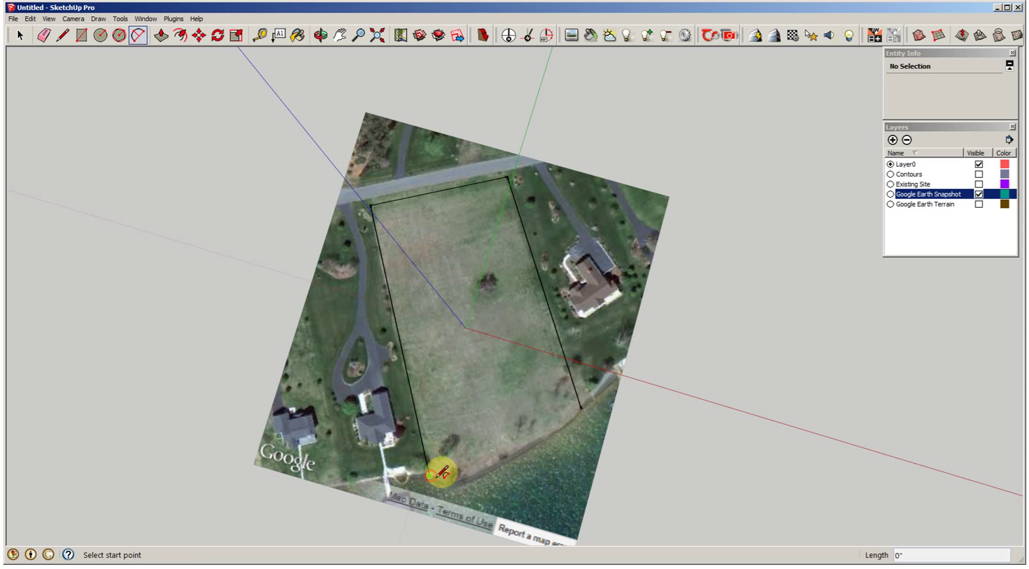
left_click(428, 475)
left_click(453, 480)
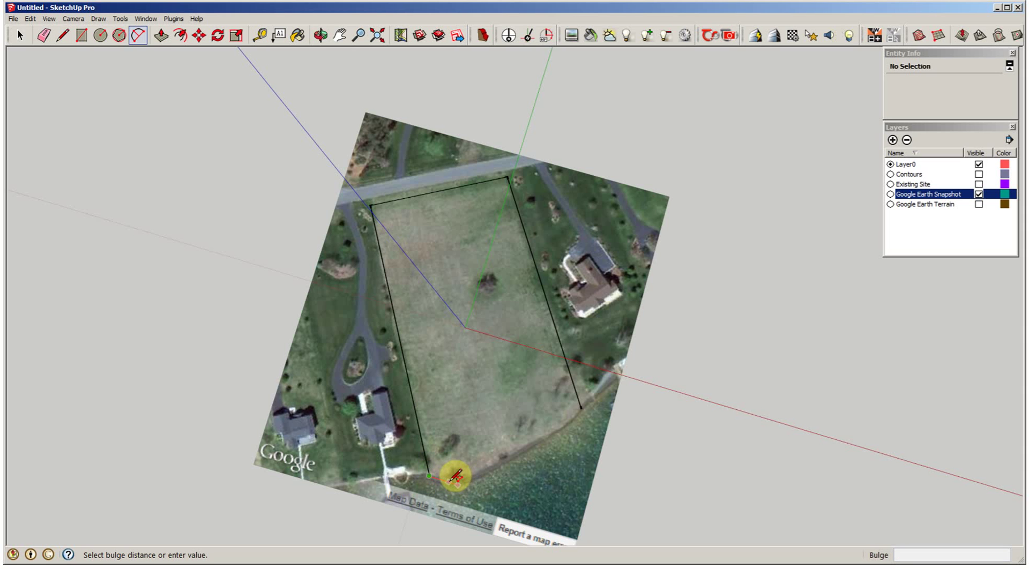
scroll(455, 476, "up", 5)
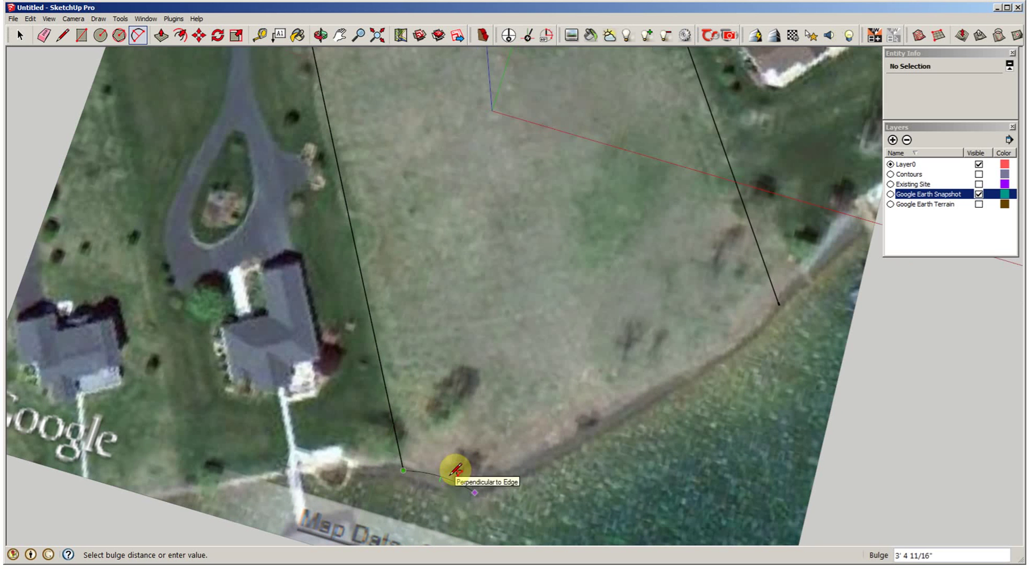
left_click(453, 471)
left_click(479, 490)
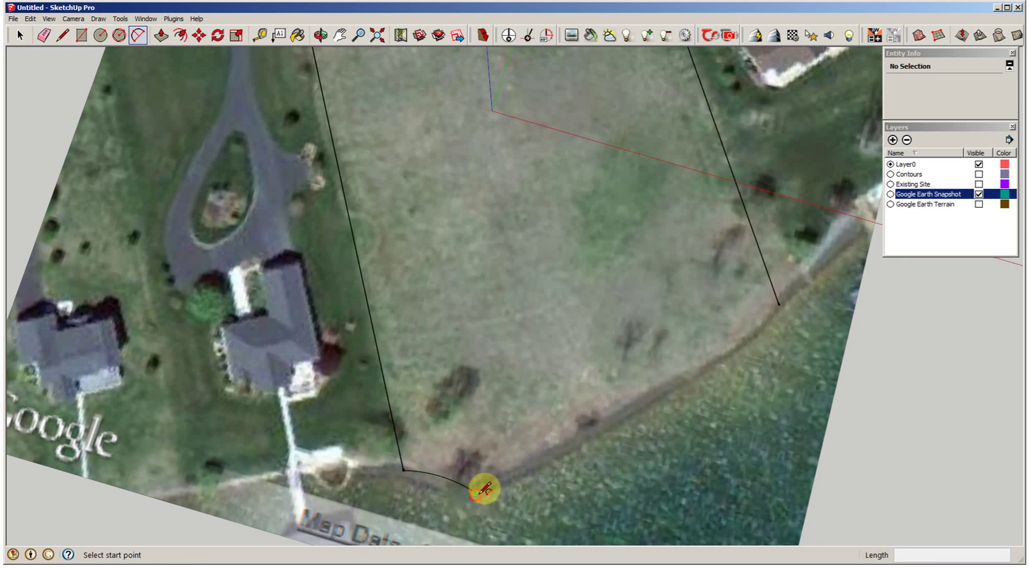
scroll(740, 305, "down", 1)
left_click(778, 306)
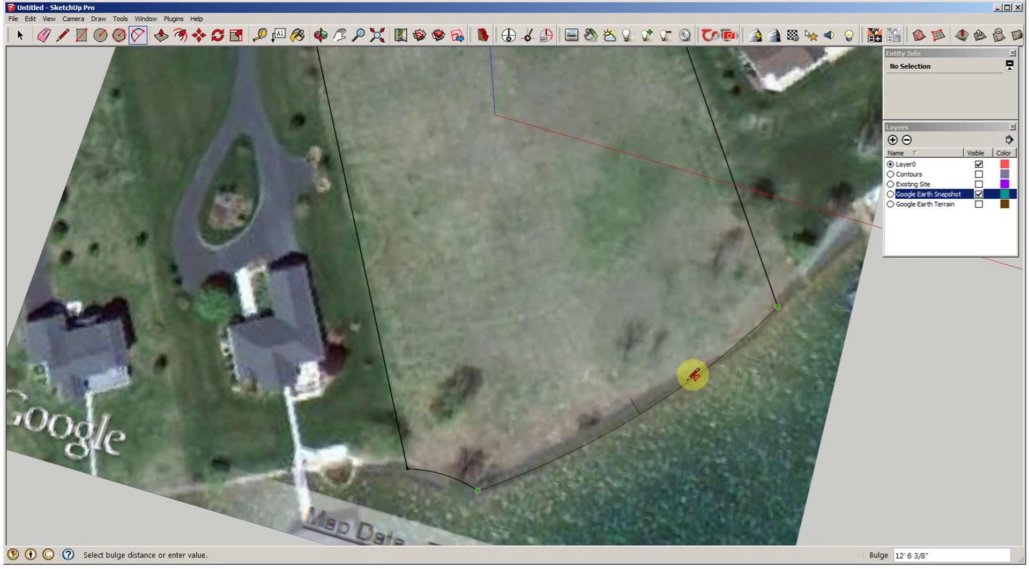
left_click(691, 378)
key("space")
scroll(627, 349, "down", 5)
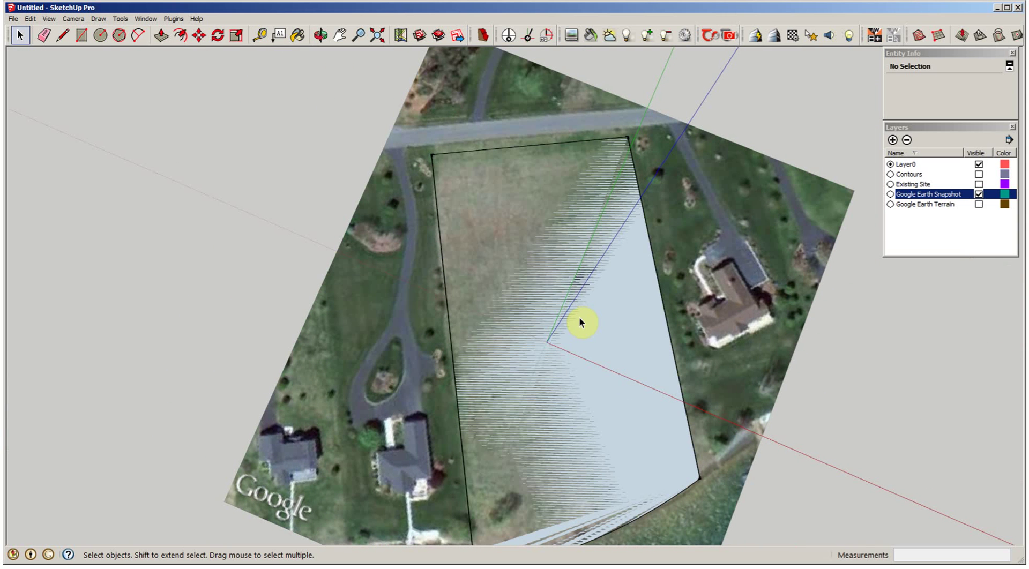
- Draw a dividing line from the parcel's top edge to the bottom arc
key("l")
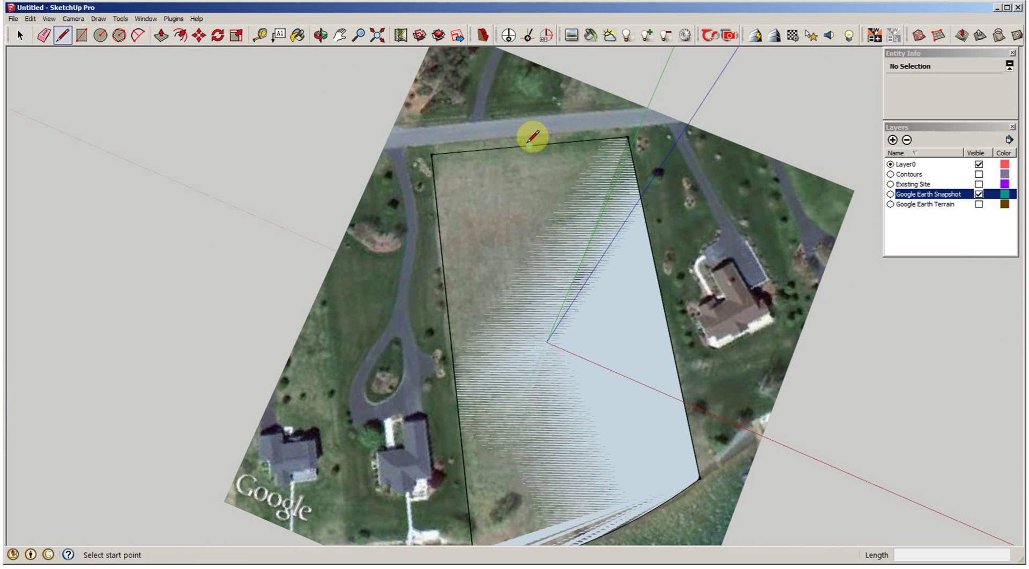
left_click(530, 142)
middle_click_drag(574, 322, 591, 432)
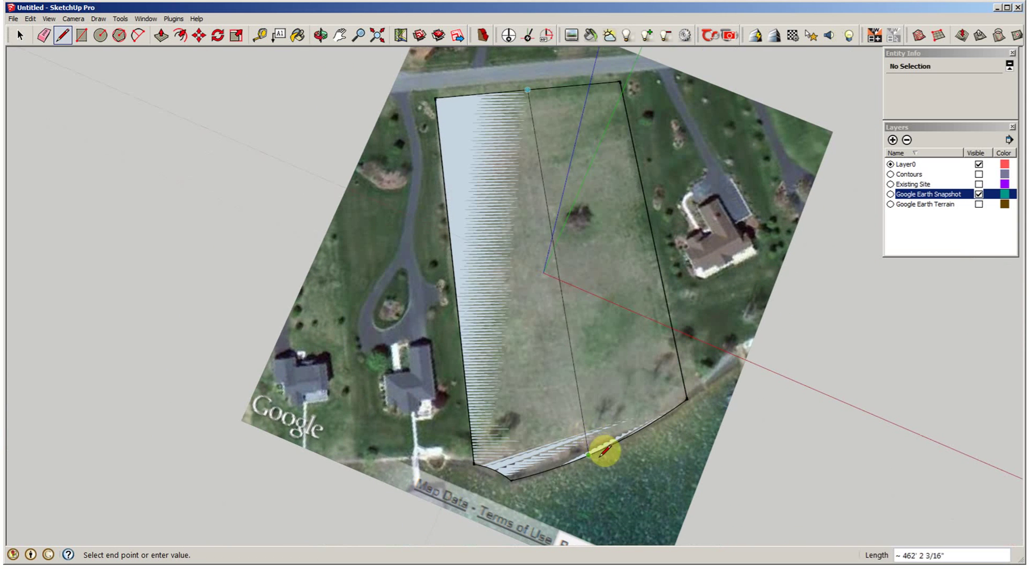
scroll(603, 451, "up", 4)
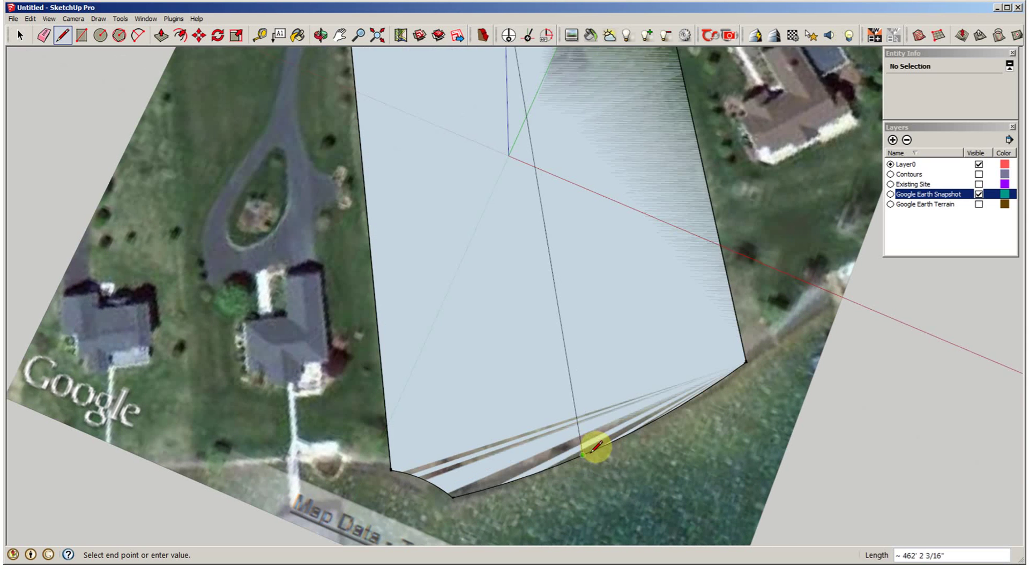
scroll(583, 455, "up", 3)
left_click(589, 452)
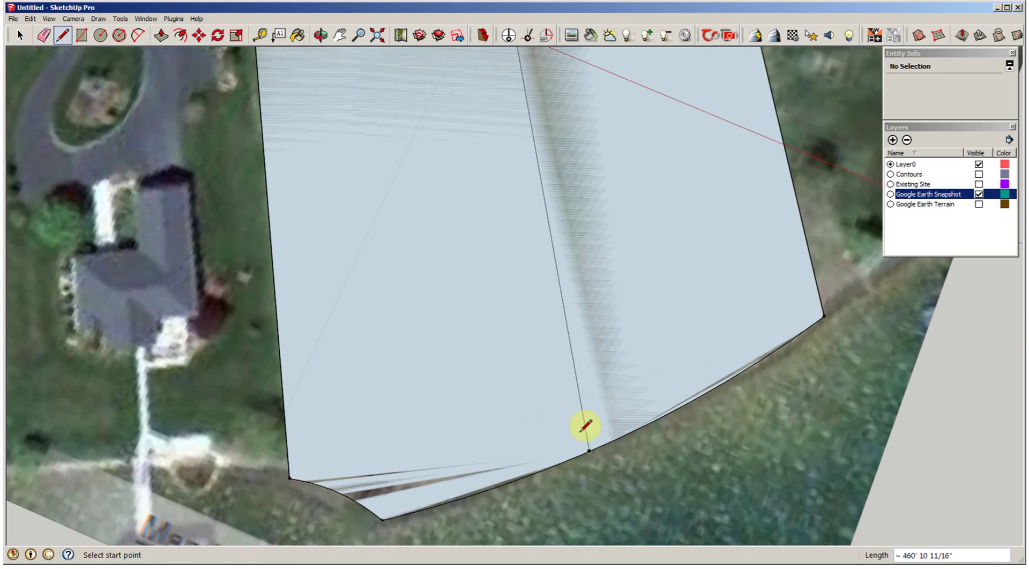
key("space")
- Select the right, top, dividing, left and bottom-left arc boundary edges together
left_click(540, 406)
scroll(545, 400, "down", 5)
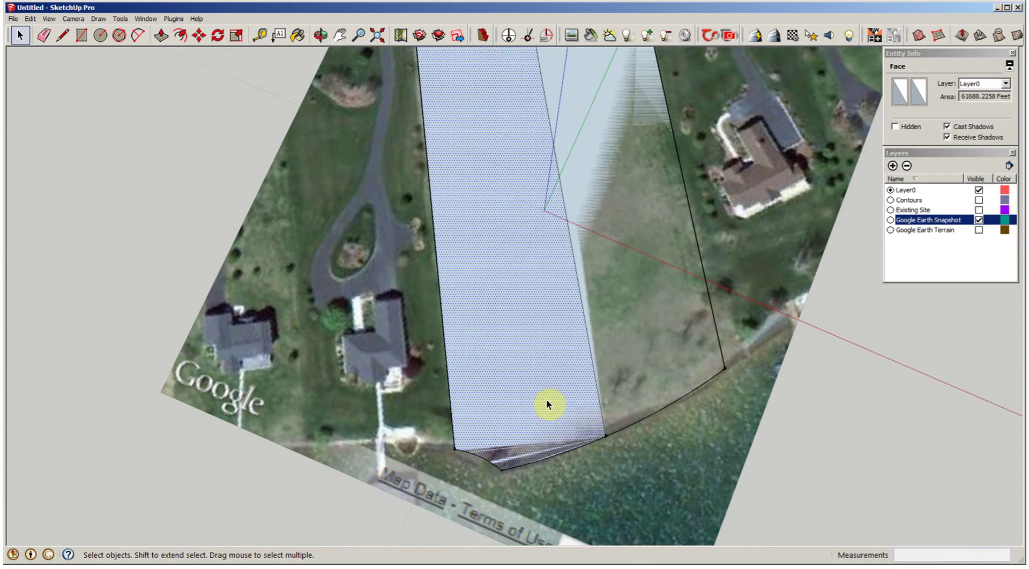
key("ctrl+t")
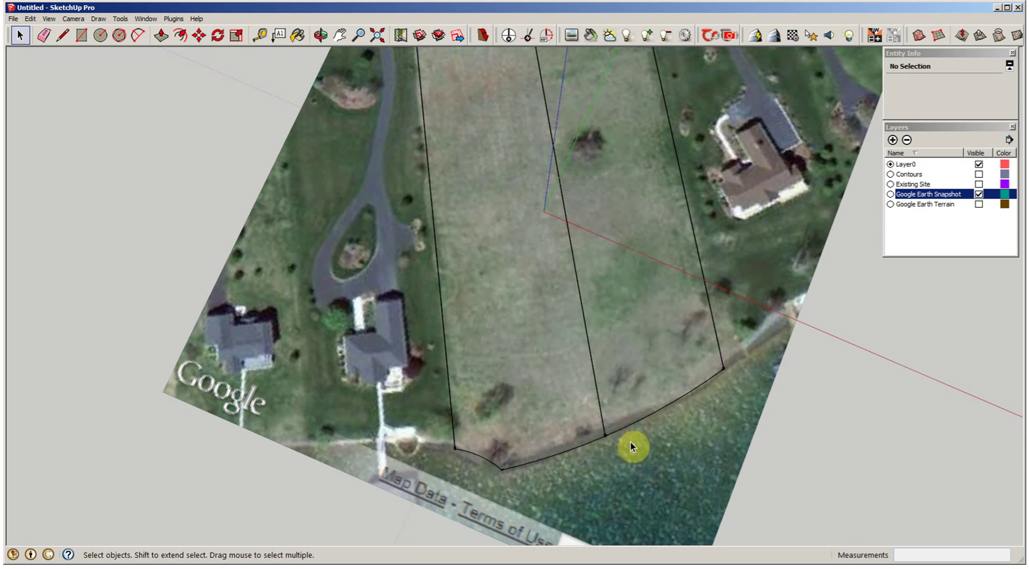
scroll(630, 444, "down", 2)
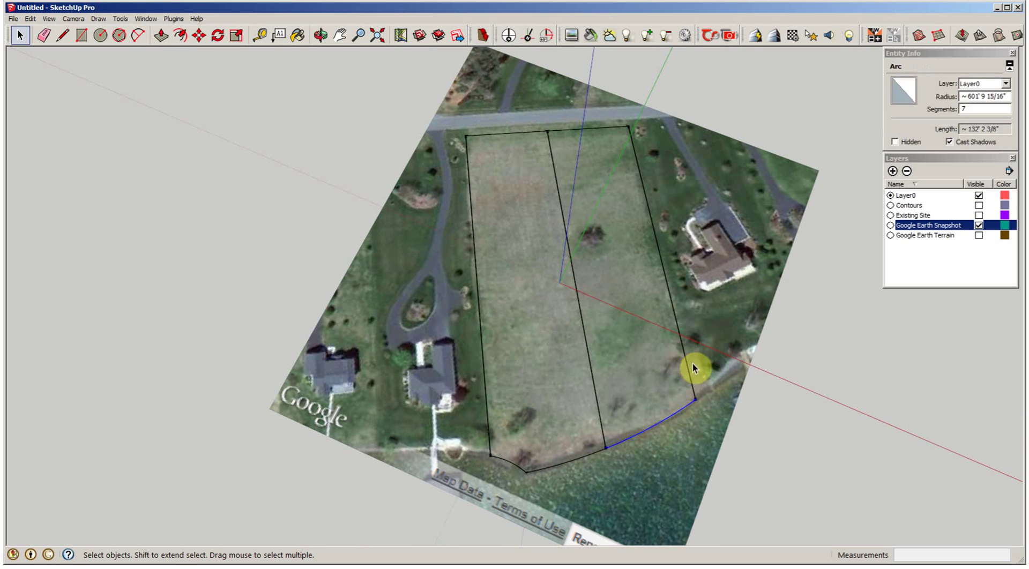
left_click(688, 371, "ctrl")
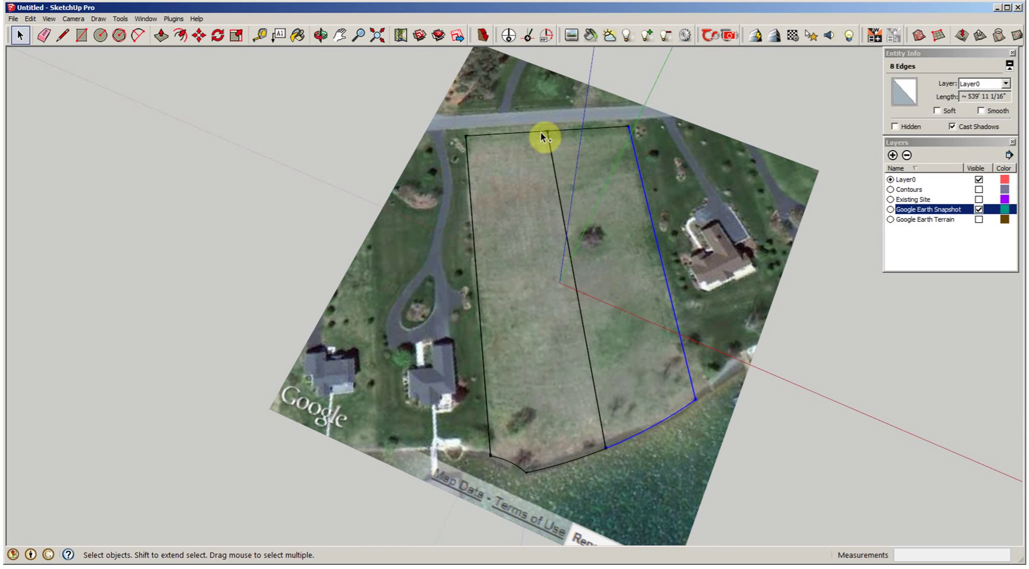
left_click(541, 132, "ctrl")
left_click(557, 131, "ctrl")
left_click(551, 143, "ctrl")
left_click(470, 204, "ctrl")
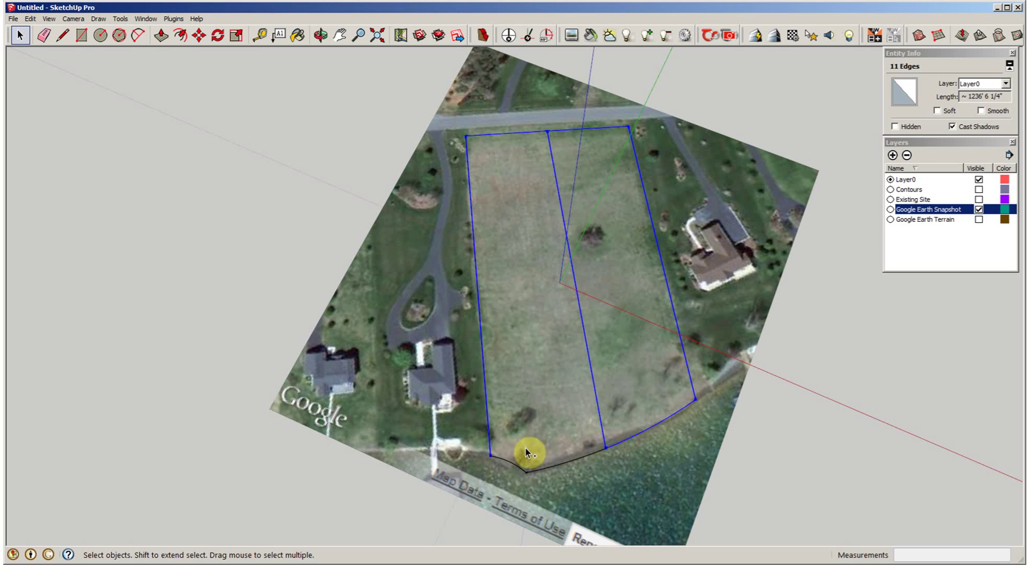
left_click(532, 474, "ctrl")
- Move the selected lot lines straight up, high above the Google Earth snapshot
middle_click_drag(678, 468, 363, 427)
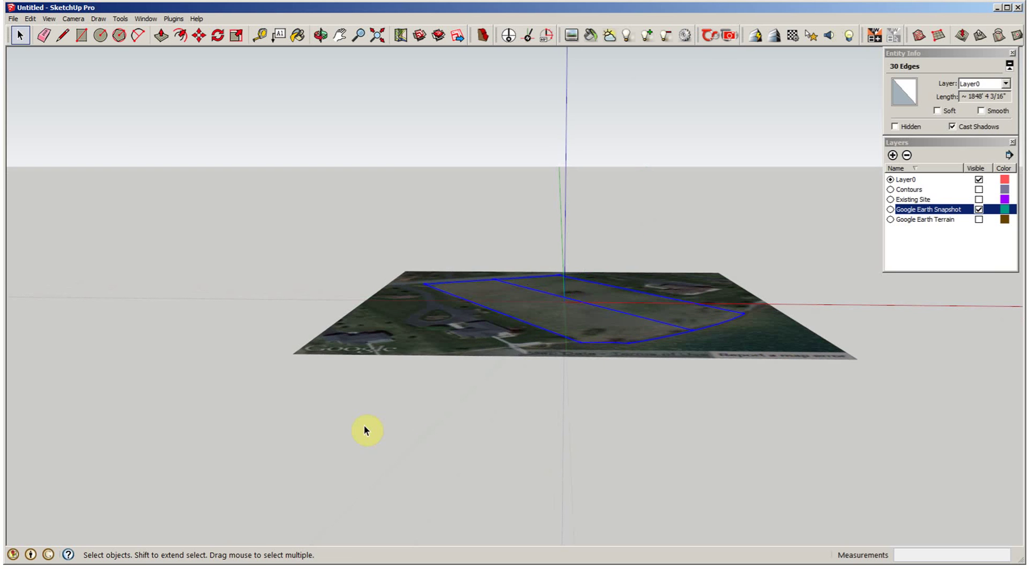
key("m")
left_click(333, 427)
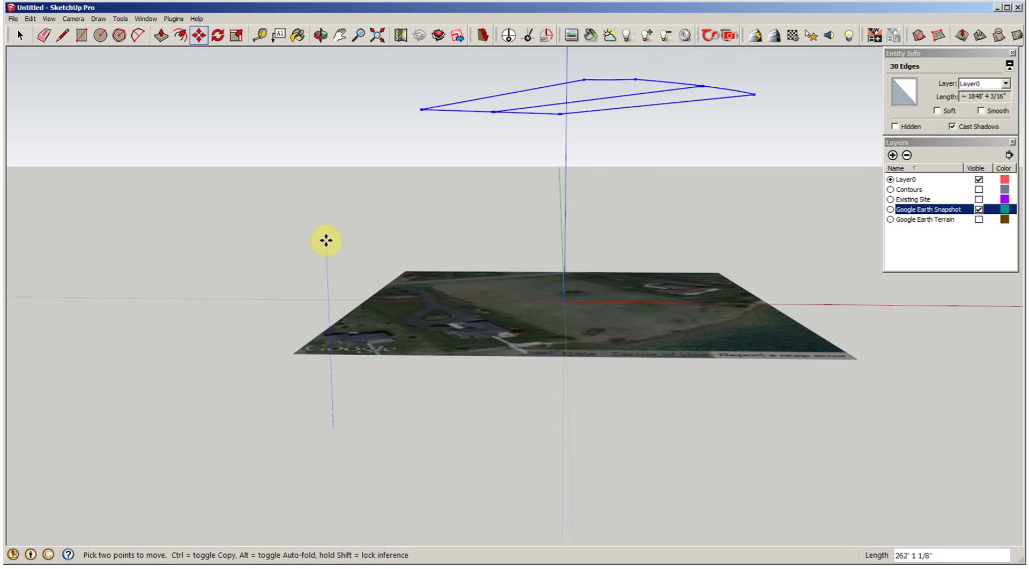
left_click(327, 239)
- Hide the Google Earth Snapshot layer and show the Existing Site terrain layer
middle_click_drag(820, 290, 907, 69)
left_click(978, 209)
left_click(979, 199)
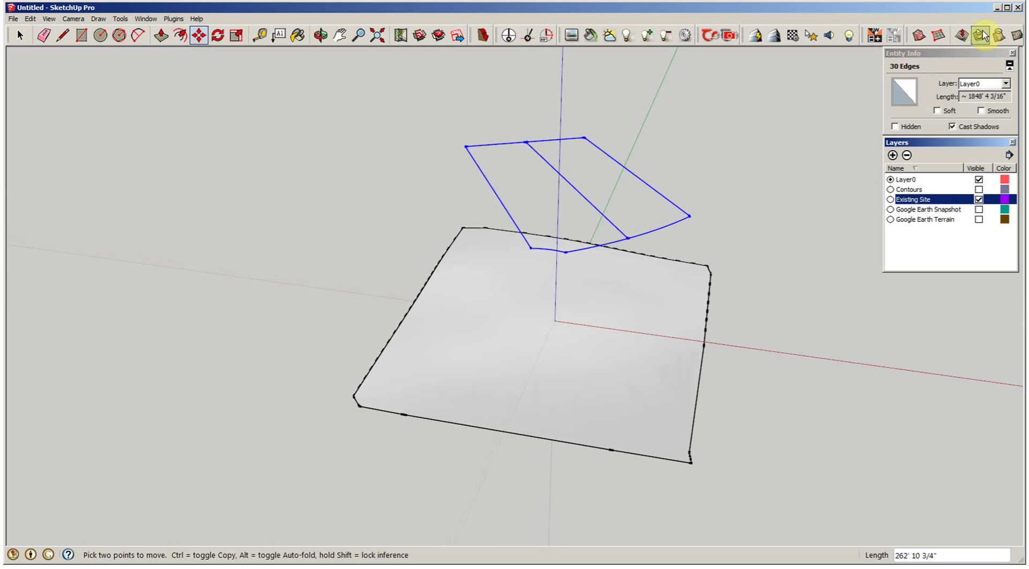
- Drape the raised lot lines onto the Existing Site terrain with Sandbox Drape
left_click(997, 36)
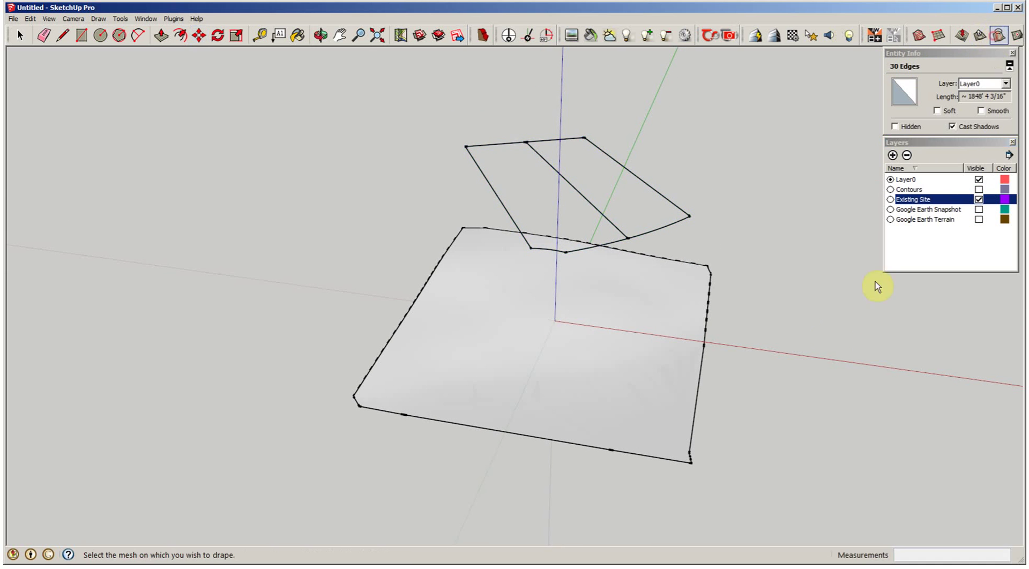
left_click(616, 367)
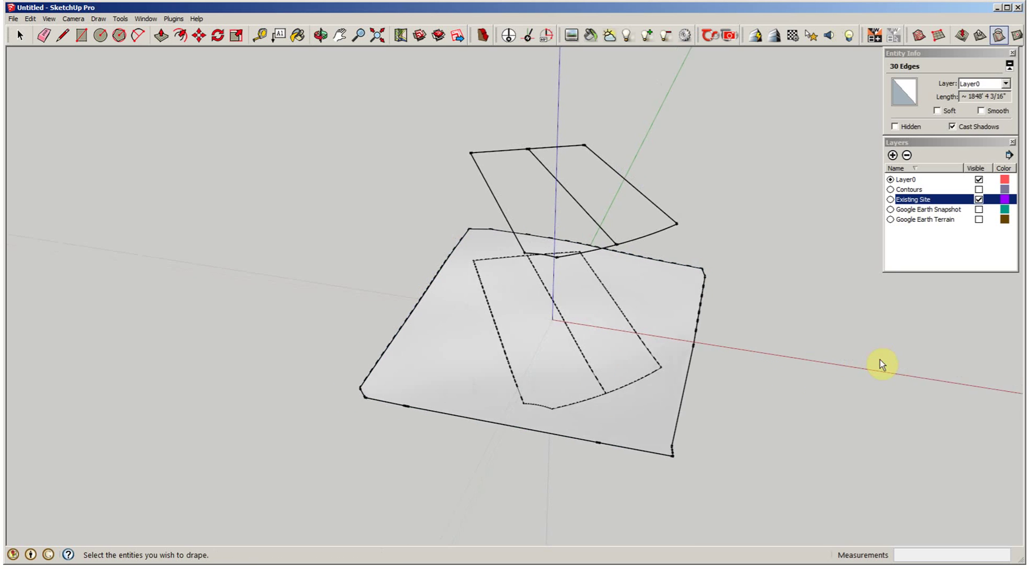
middle_click_drag(682, 222, 631, 219)
key("b")
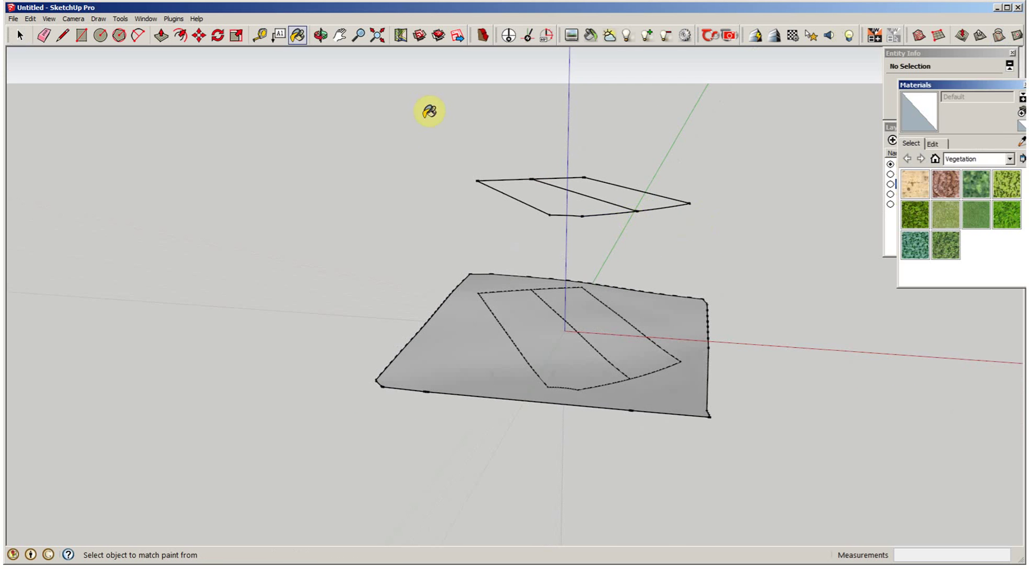
key("space")
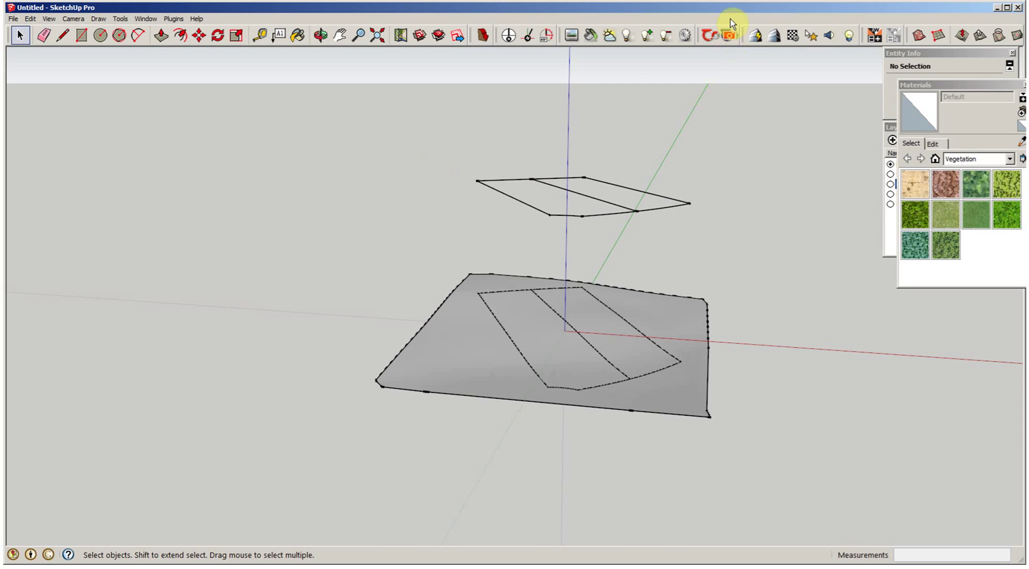
- Window-select and delete the floating lot lines, then select the terrain group
left_click_drag(458, 129, 731, 238)
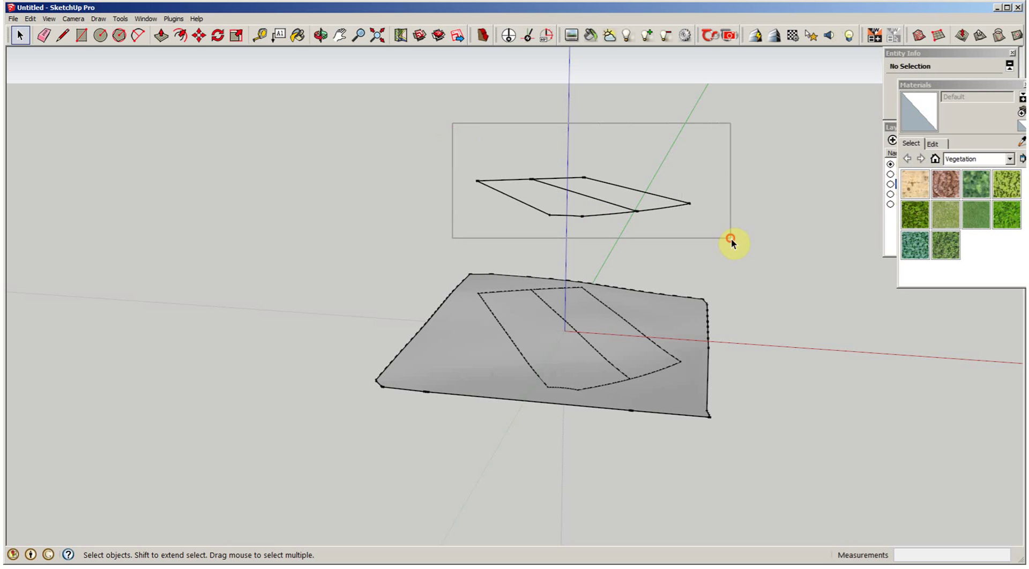
key("Delete")
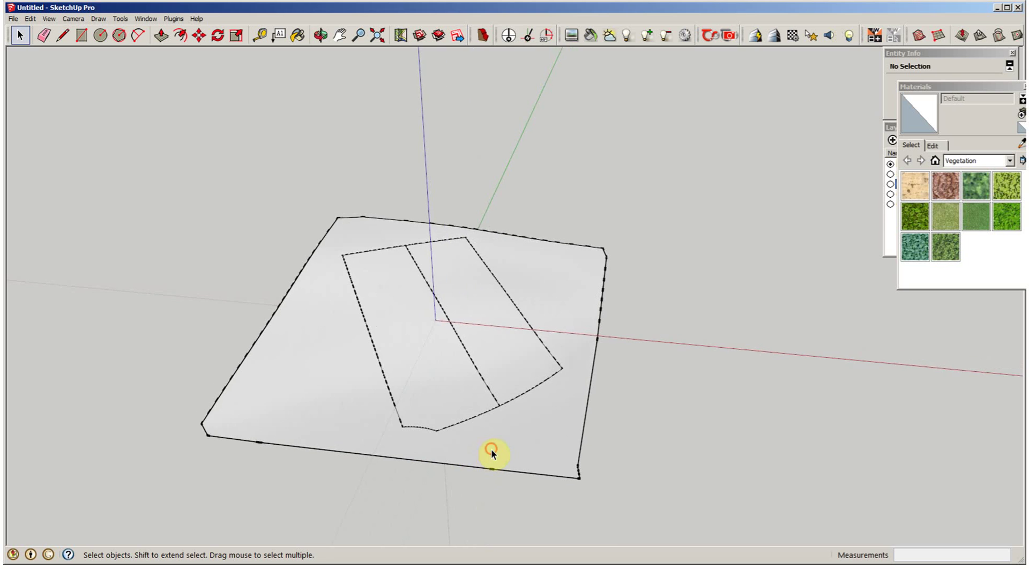
left_click(491, 448)
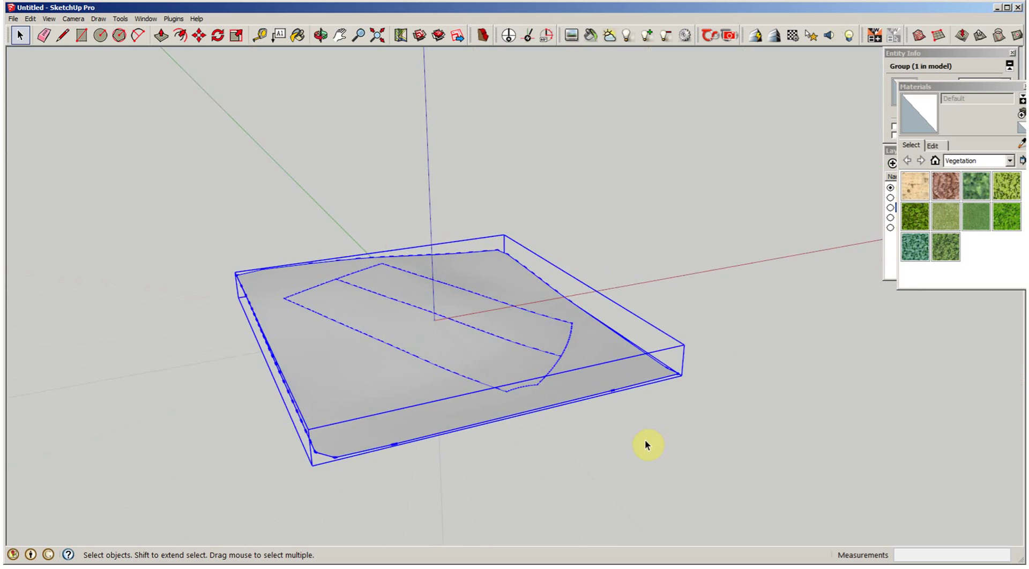